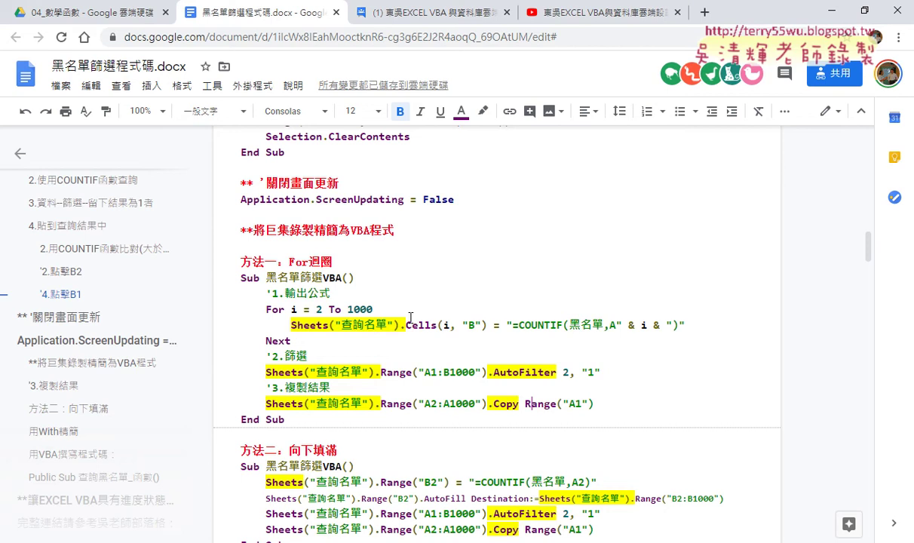
- Mark up the VBA code's loop, COUNTIF string, filter range, field 2 and copy range, then clear the marks
{"action": "left_click_drag", "start_coordinate": [292, 342], "coordinate": [235, 312]}
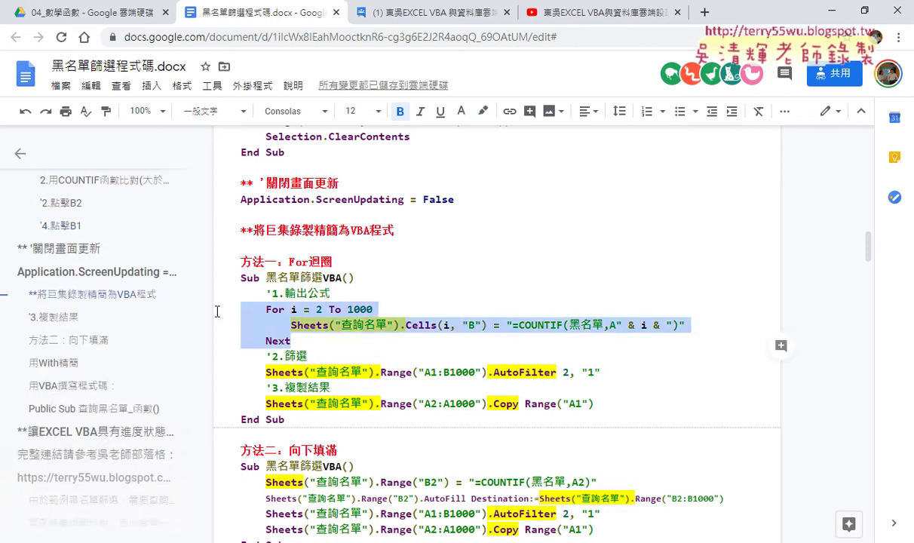
{"action": "mouse_move", "coordinate": [513, 325]}
{"action": "left_mouse_down"}
{"action": "mouse_move", "coordinate": [678, 329]}
{"action": "mouse_move", "coordinate": [682, 337]}
{"action": "left_mouse_up"}
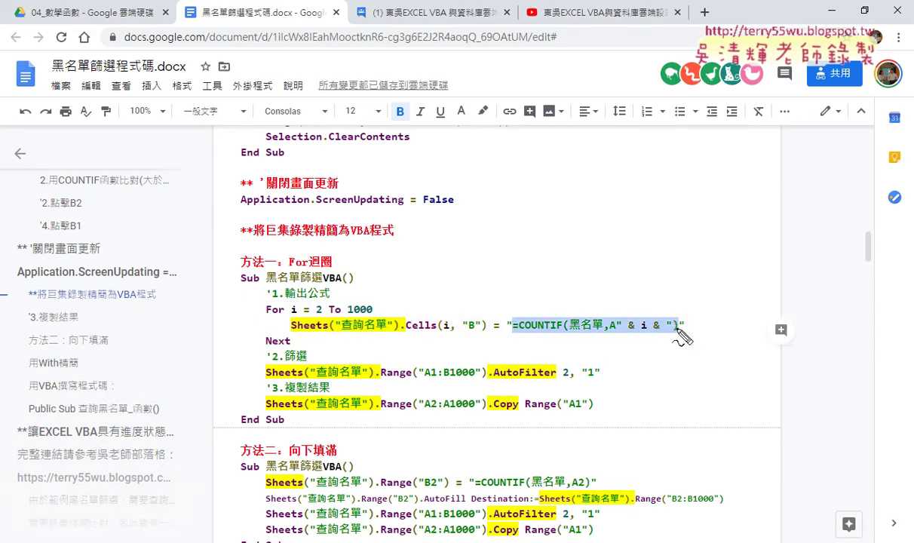
{"action": "mouse_move", "coordinate": [404, 338]}
{"action": "left_mouse_down"}
{"action": "mouse_move", "coordinate": [320, 339]}
{"action": "mouse_move", "coordinate": [407, 331]}
{"action": "left_mouse_up"}
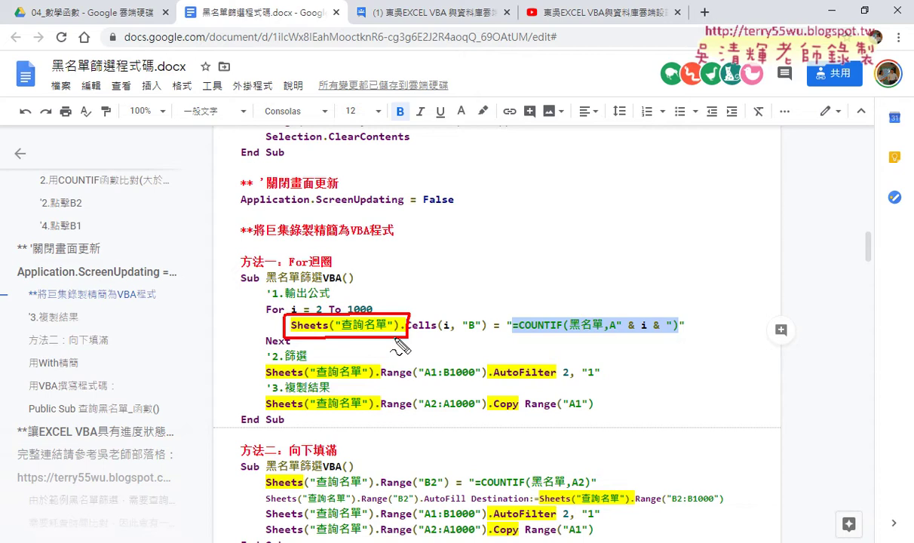
{"action": "left_click_drag", "start_coordinate": [384, 381], "coordinate": [554, 382]}
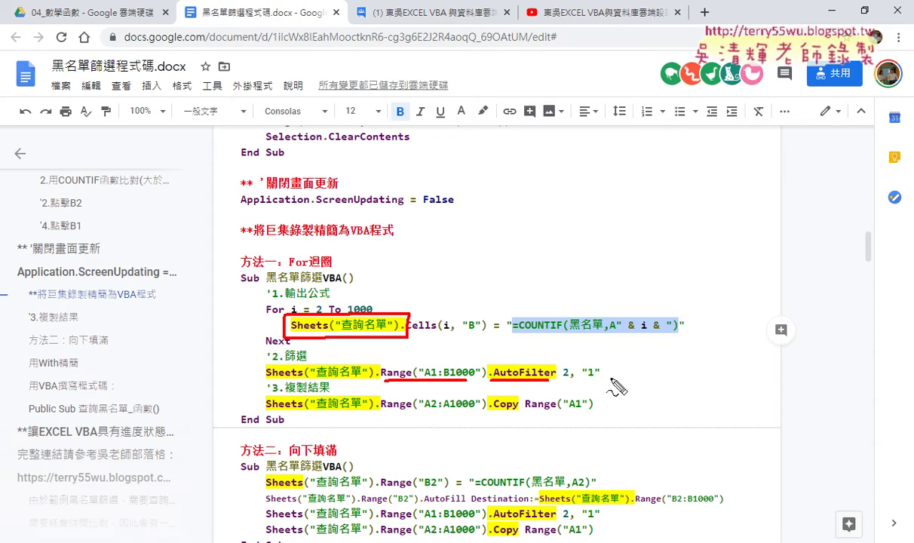
{"action": "left_click_drag", "start_coordinate": [561, 381], "coordinate": [603, 382]}
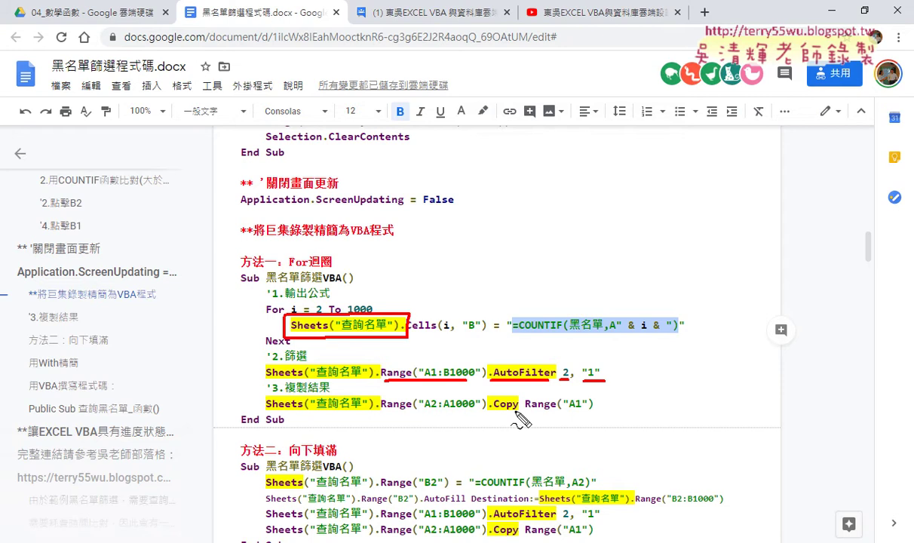
{"action": "left_click_drag", "start_coordinate": [519, 406], "coordinate": [265, 412]}
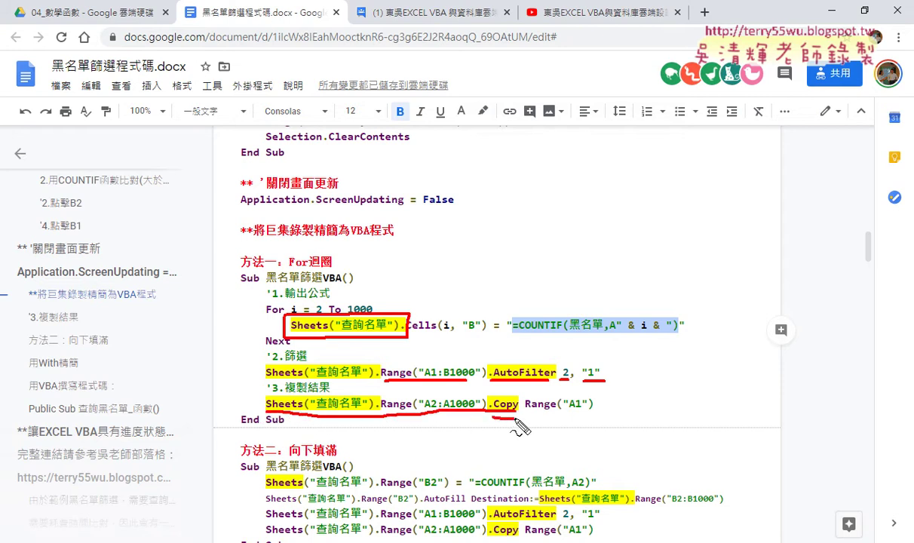
{"action": "left_click_drag", "start_coordinate": [494, 418], "coordinate": [595, 412]}
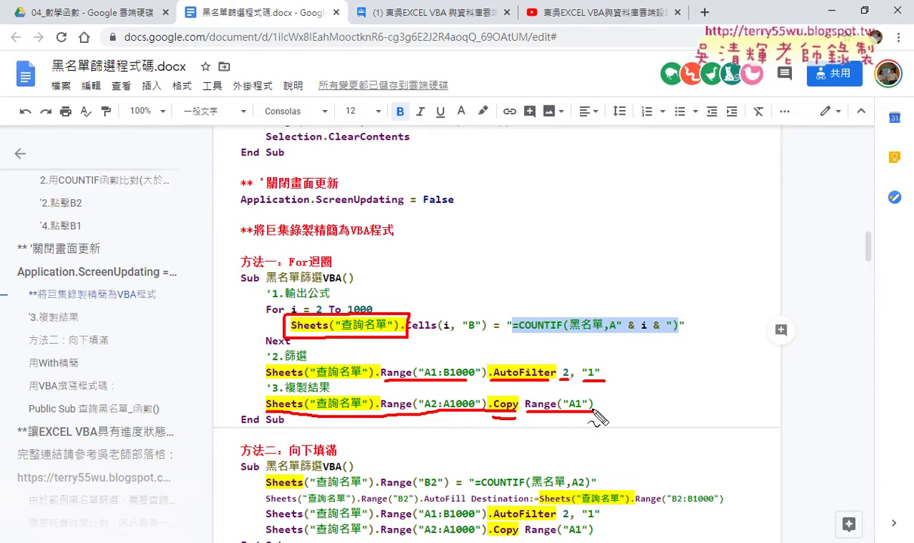
{"action": "key", "text": "Escape"}
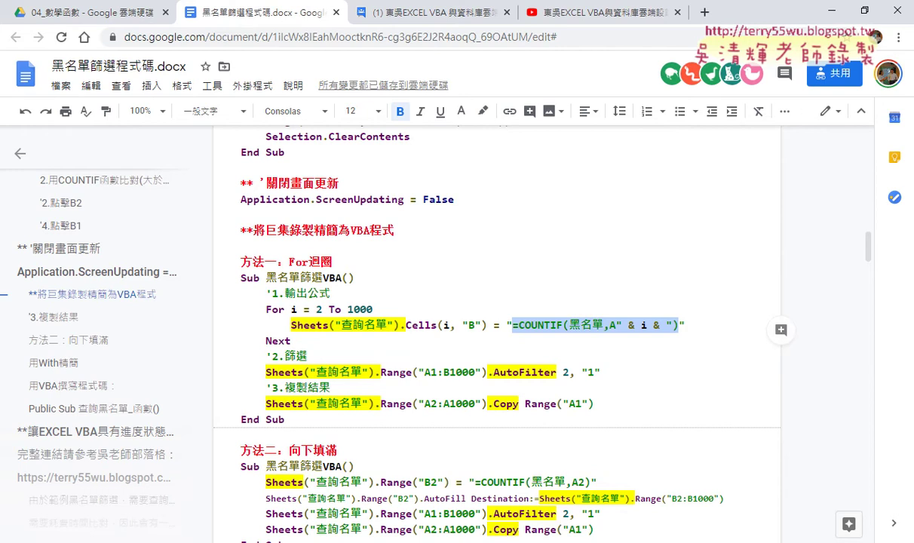
- Switch to 黑名單篩選_OKOKOK.xlsm and rerun the 查詢黑名單_表單 query, clearing results in between
{"action": "left_click", "coordinate": [310, 540]}
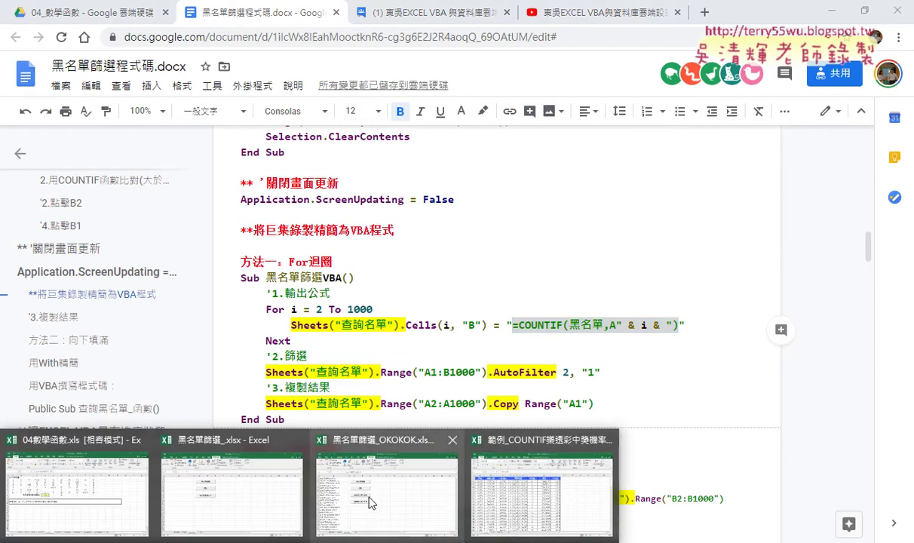
{"action": "left_click", "coordinate": [370, 503]}
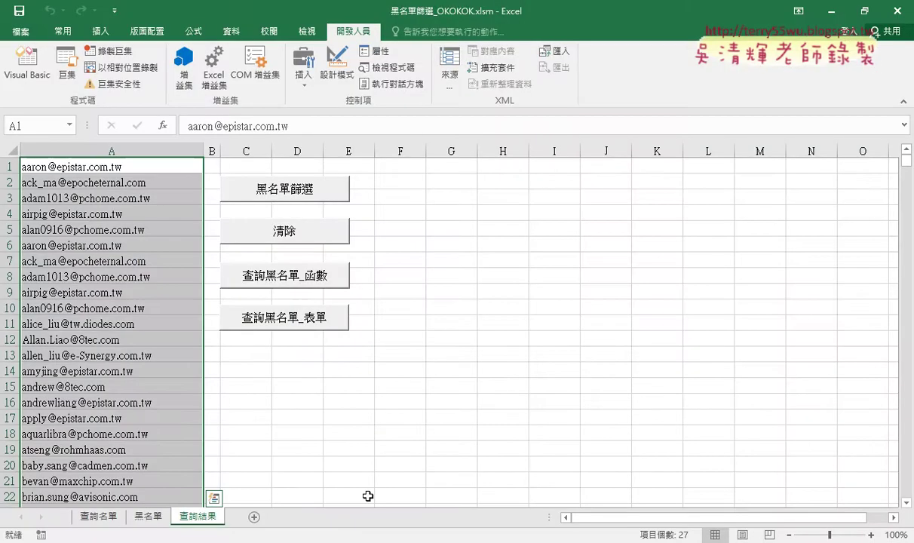
{"action": "left_click", "coordinate": [303, 325]}
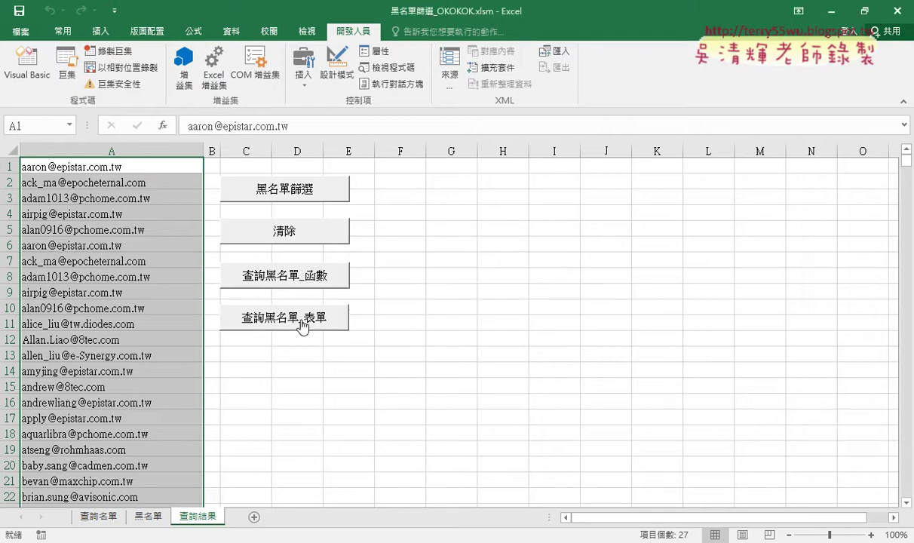
{"action": "left_click", "coordinate": [296, 231]}
{"action": "left_click", "coordinate": [301, 317]}
{"action": "left_click", "coordinate": [276, 228]}
{"action": "left_click", "coordinate": [299, 324]}
{"action": "mouse_move", "coordinate": [133, 510]}
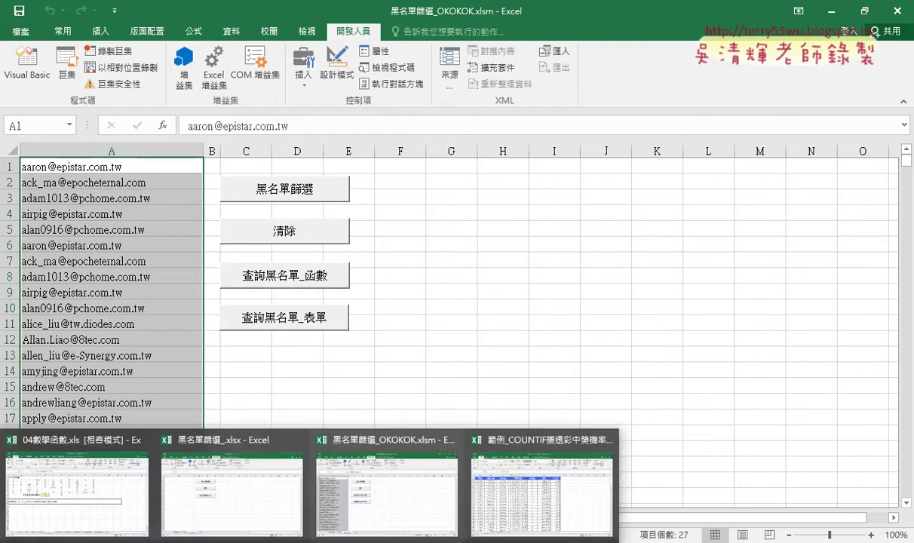
- Open the COUNTIF lottery workbook and review the 102年 sheet's first draw numbers in D2:J2
{"action": "left_click", "coordinate": [133, 510]}
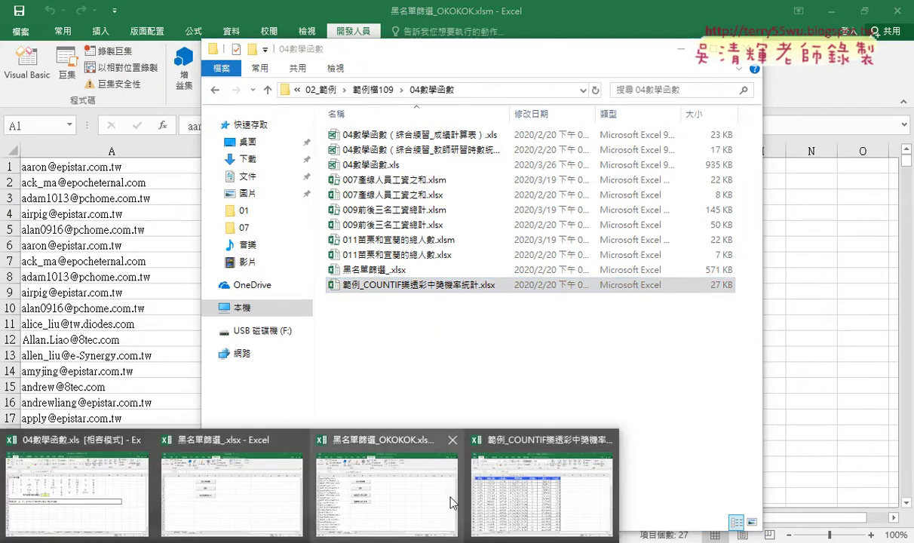
{"action": "left_click", "coordinate": [505, 439]}
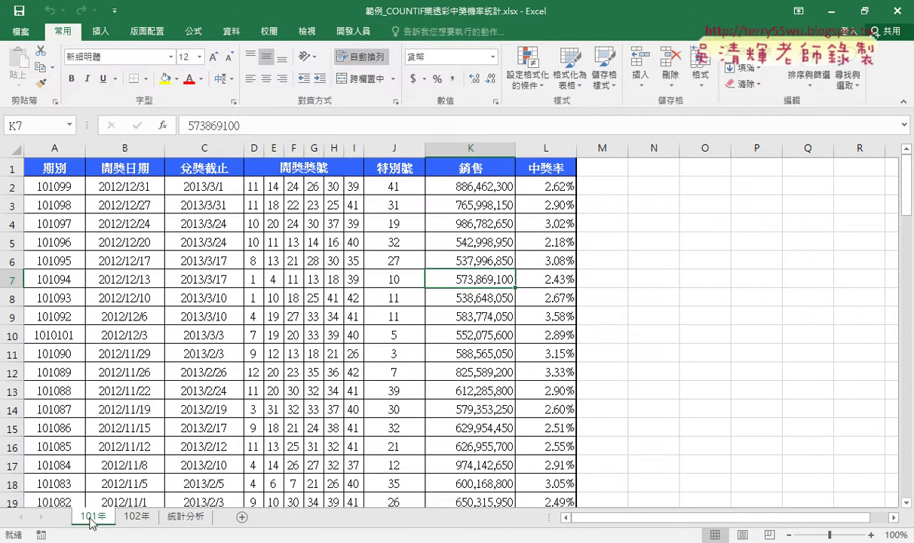
{"action": "left_click", "coordinate": [137, 517]}
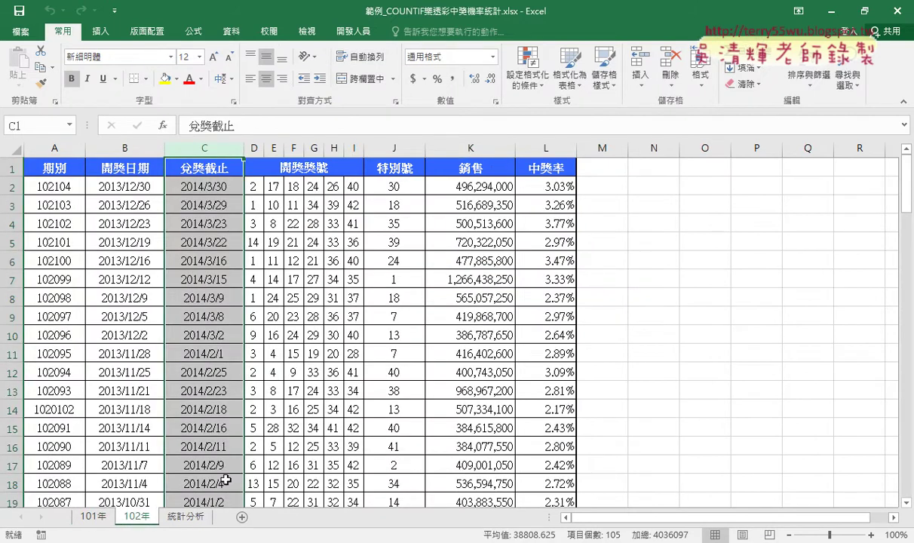
{"action": "left_click_drag", "start_coordinate": [253, 186], "coordinate": [399, 191]}
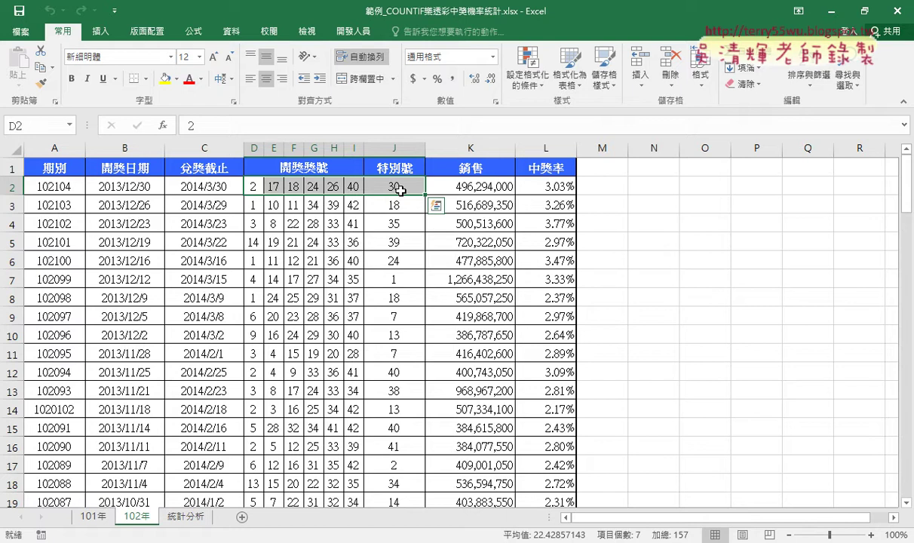
{"action": "left_click_drag", "start_coordinate": [254, 186], "coordinate": [353, 186]}
{"action": "left_click", "coordinate": [389, 188]}
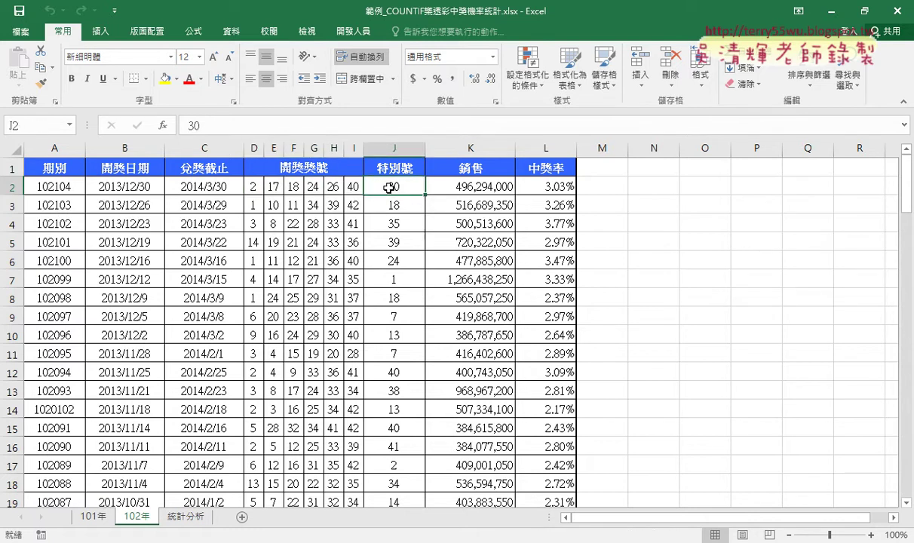
{"action": "left_click_drag", "start_coordinate": [254, 187], "coordinate": [408, 188]}
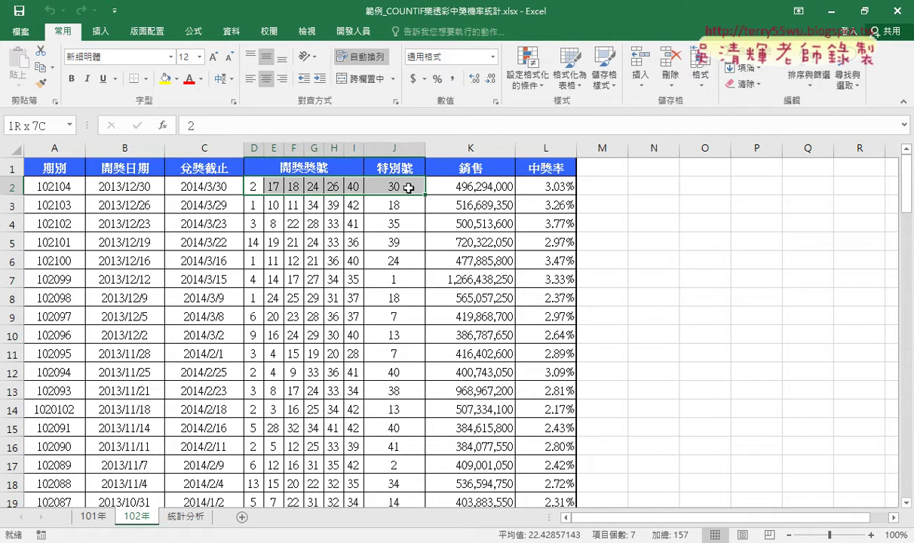
{"action": "left_click_drag", "start_coordinate": [62, 185], "coordinate": [390, 186]}
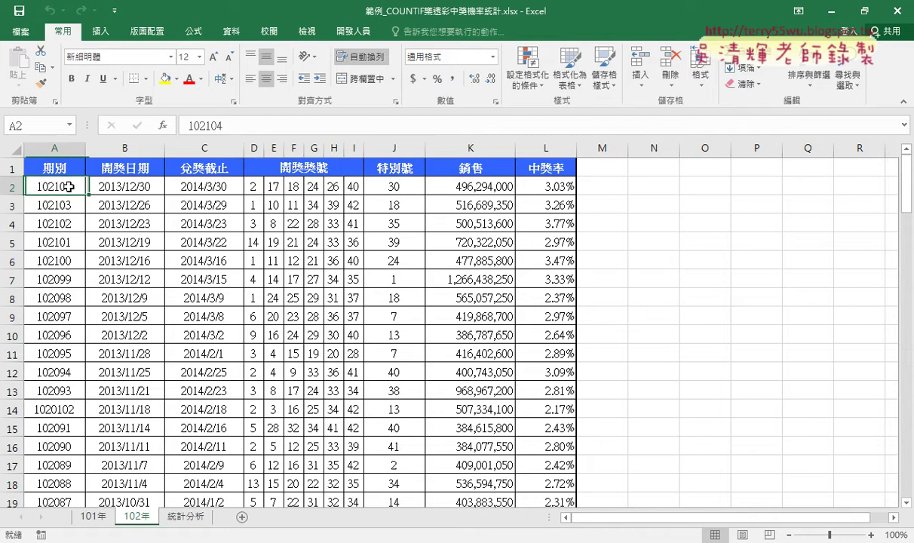
{"action": "left_click", "coordinate": [353, 187]}
{"action": "left_click_drag", "start_coordinate": [255, 187], "coordinate": [408, 189]}
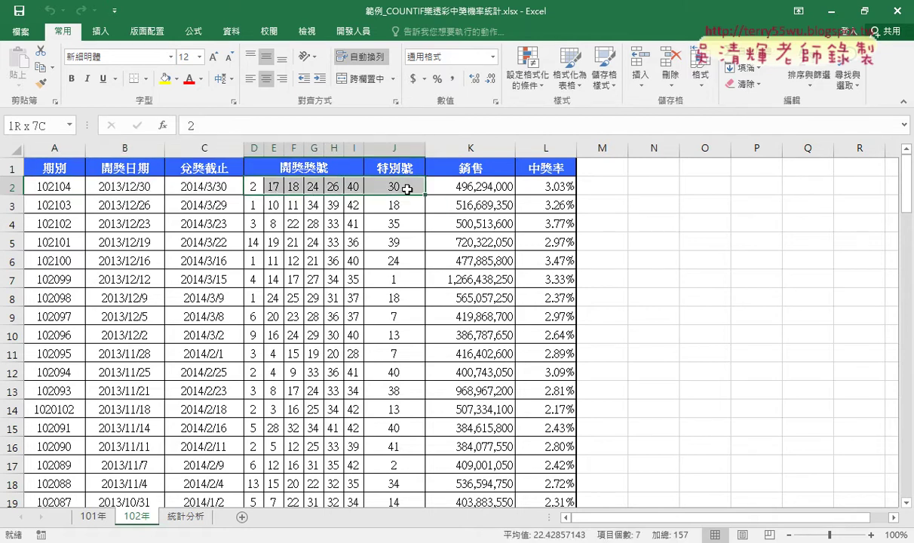
- Review the 101年 draws from row 2 to row 100 in columns D:J, then go to 統計分析 cell B2
{"action": "left_click", "coordinate": [91, 518]}
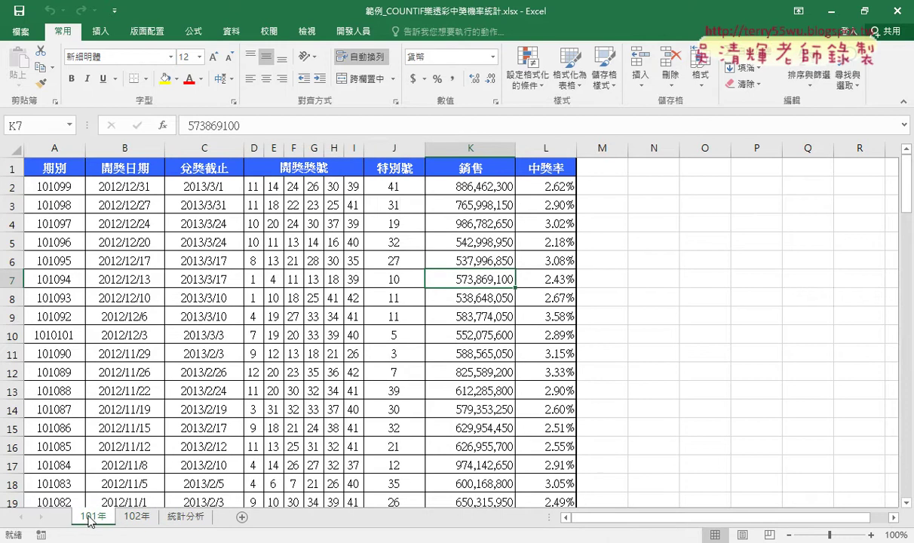
{"action": "left_click_drag", "start_coordinate": [254, 186], "coordinate": [392, 186]}
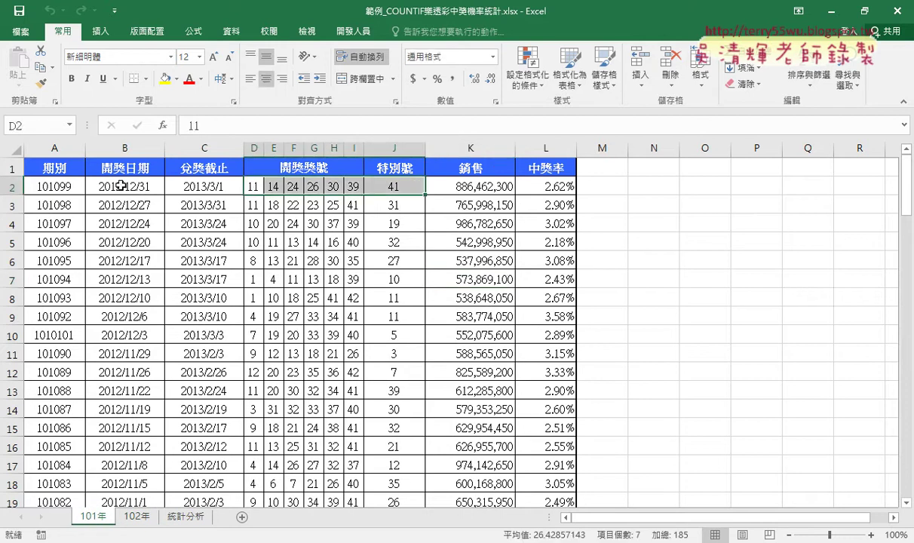
{"action": "left_click", "coordinate": [12, 185]}
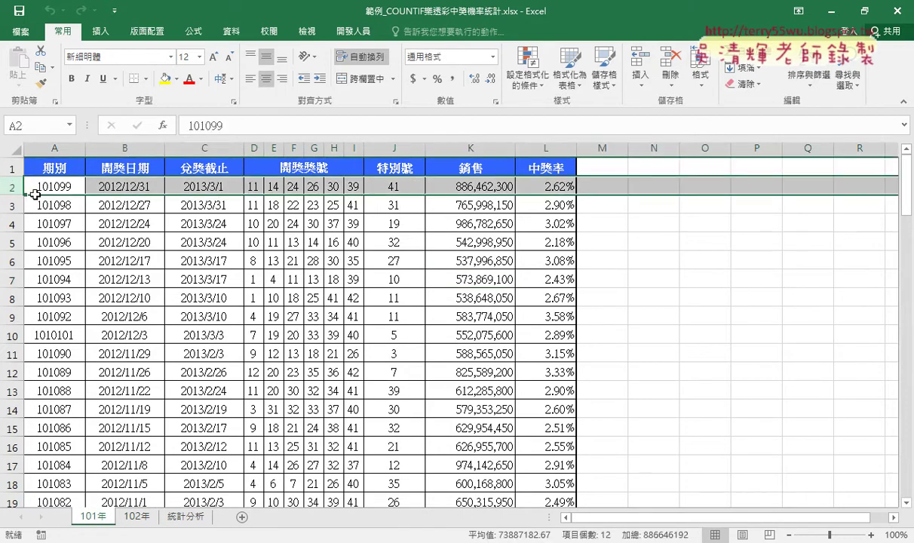
{"action": "left_click", "coordinate": [294, 185]}
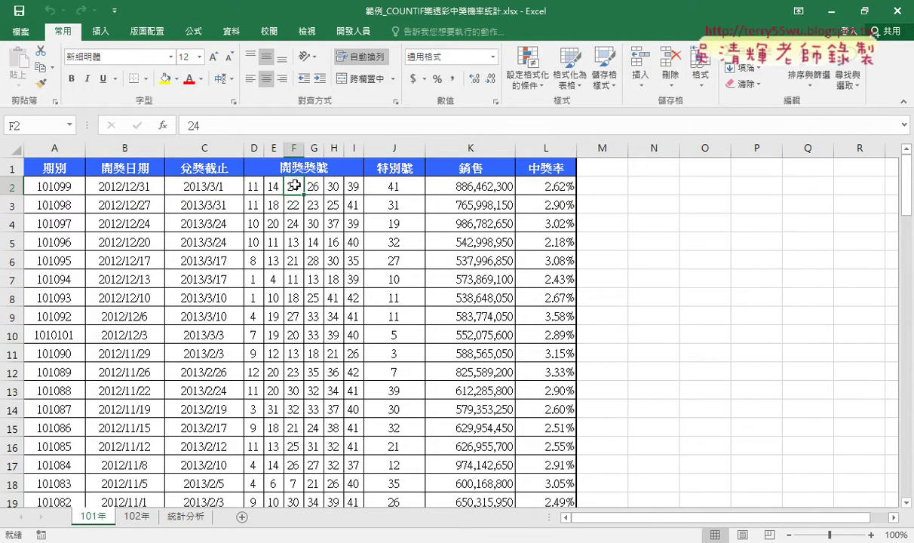
{"action": "key", "text": "ctrl+Down"}
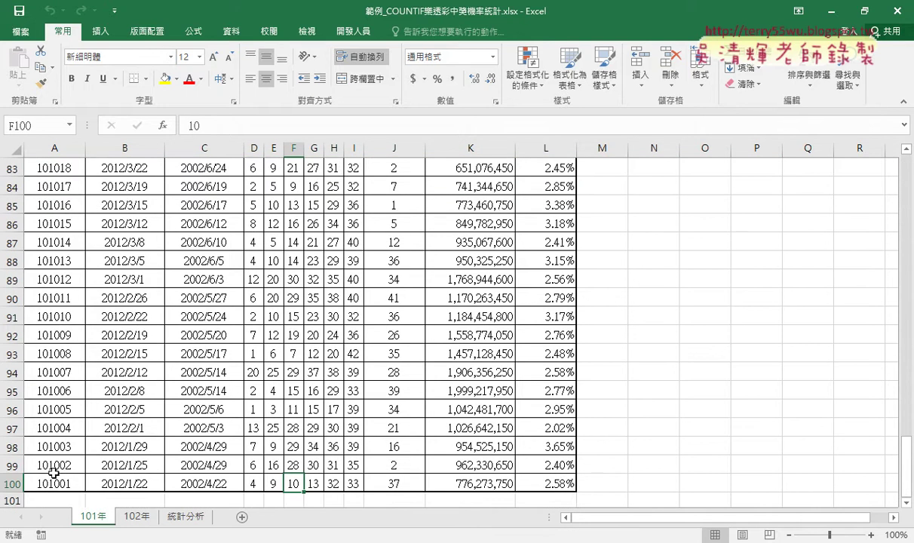
{"action": "left_click", "coordinate": [11, 483]}
{"action": "left_click_drag", "start_coordinate": [252, 483], "coordinate": [406, 483]}
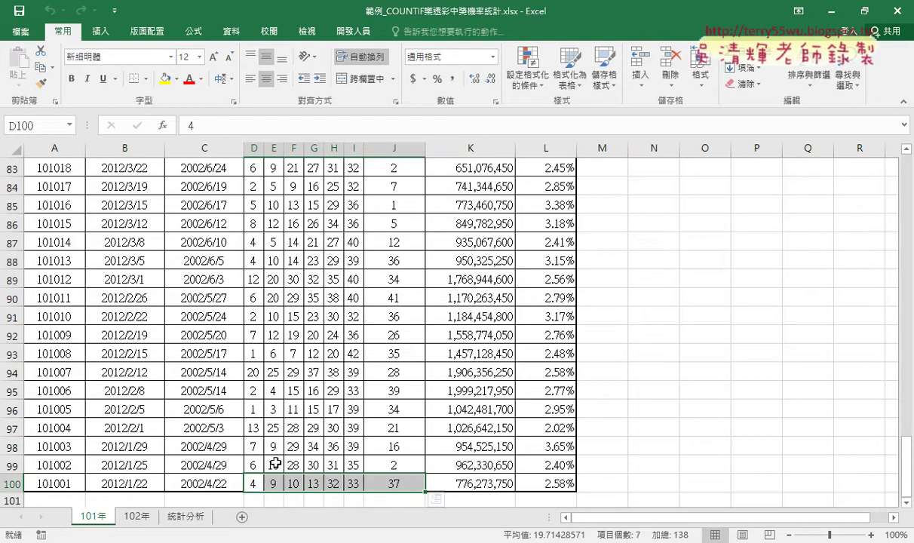
{"action": "left_click", "coordinate": [252, 148]}
{"action": "left_click_drag", "start_coordinate": [252, 149], "coordinate": [404, 145]}
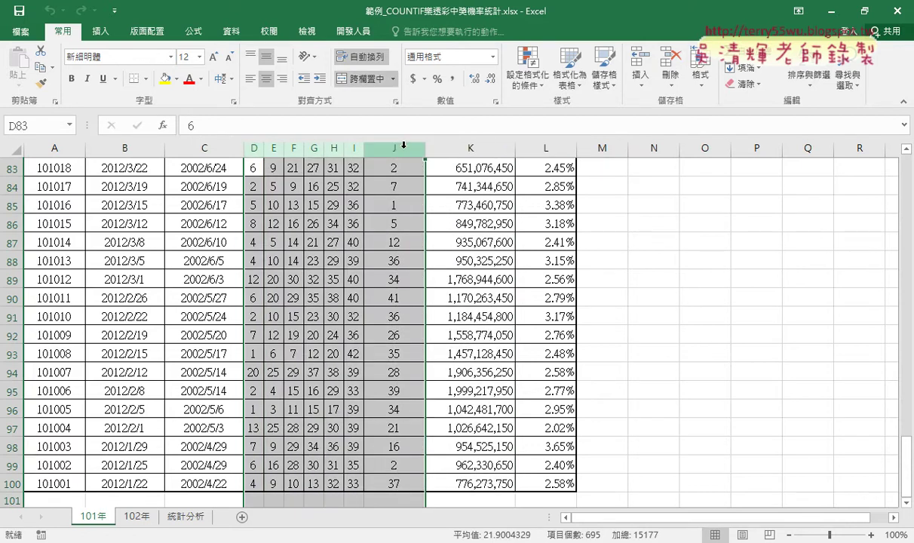
{"action": "left_click", "coordinate": [185, 517]}
{"action": "left_click", "coordinate": [115, 185]}
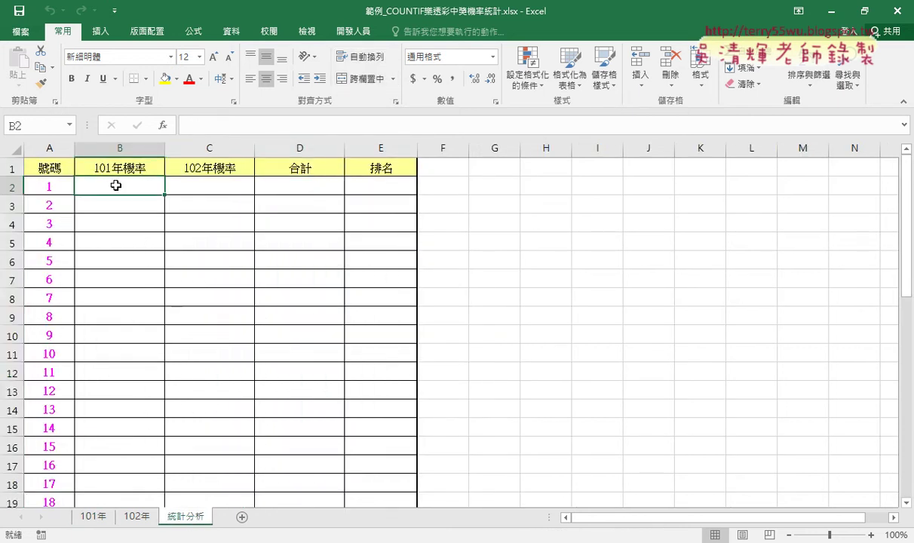
- Walk through the 統計分析 table: numbers 1–42, then the 101年機率, 102年機率, 合計 and 排名 columns
{"action": "left_click", "coordinate": [60, 185]}
{"action": "key", "text": "ctrl+Down"}
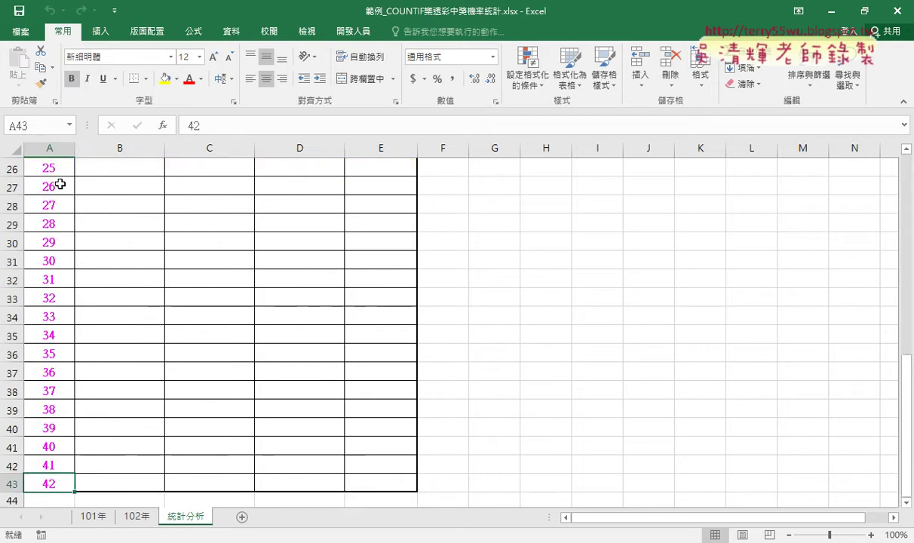
{"action": "key", "text": "ctrl+Up"}
{"action": "left_click", "coordinate": [125, 186]}
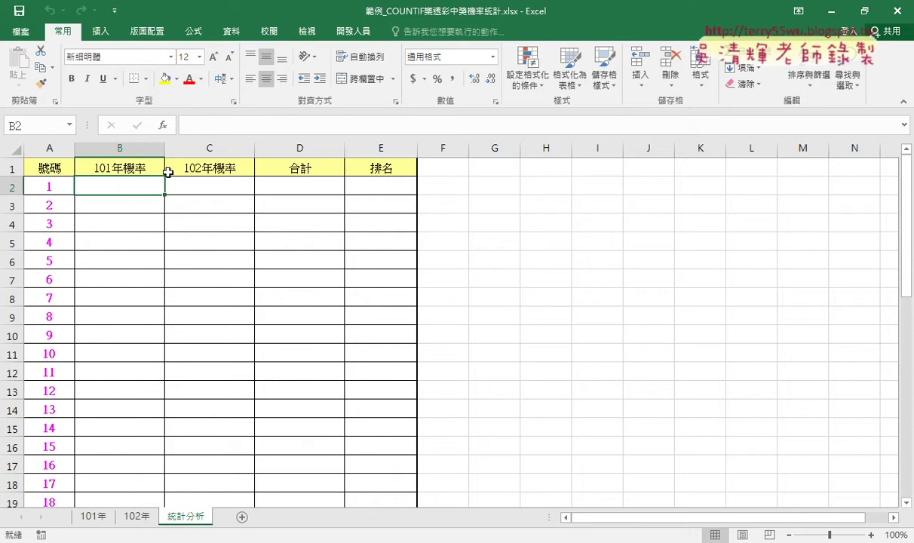
{"action": "left_click", "coordinate": [212, 189]}
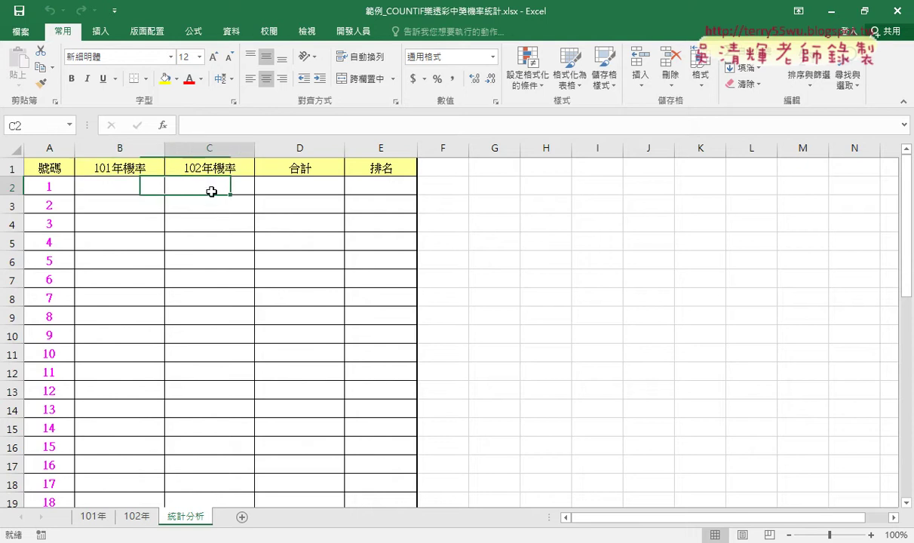
{"action": "left_click", "coordinate": [302, 187]}
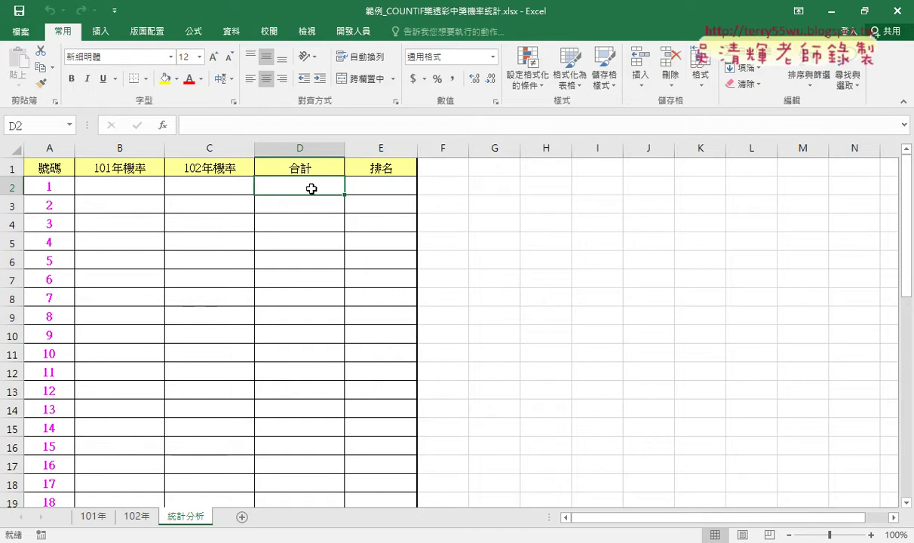
{"action": "left_click", "coordinate": [395, 189]}
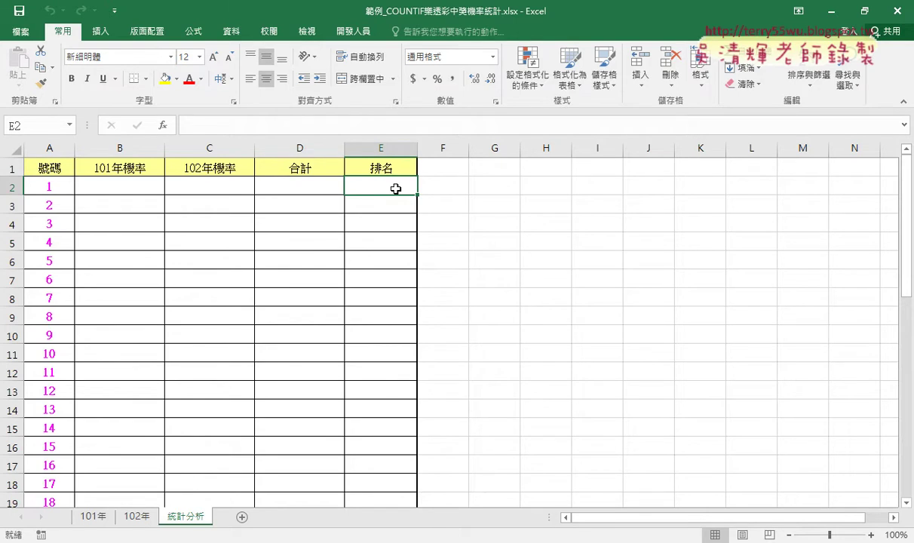
{"action": "left_click", "coordinate": [433, 187]}
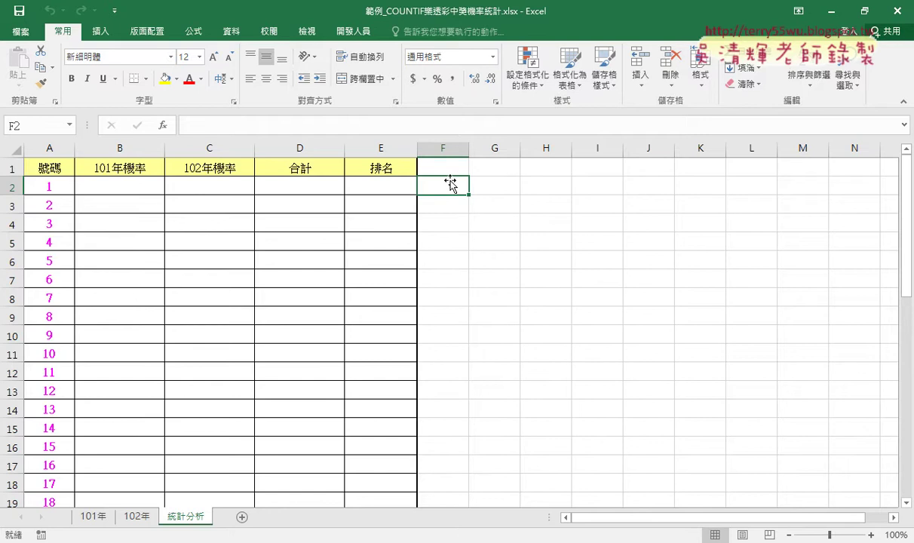
{"action": "left_click", "coordinate": [443, 168]}
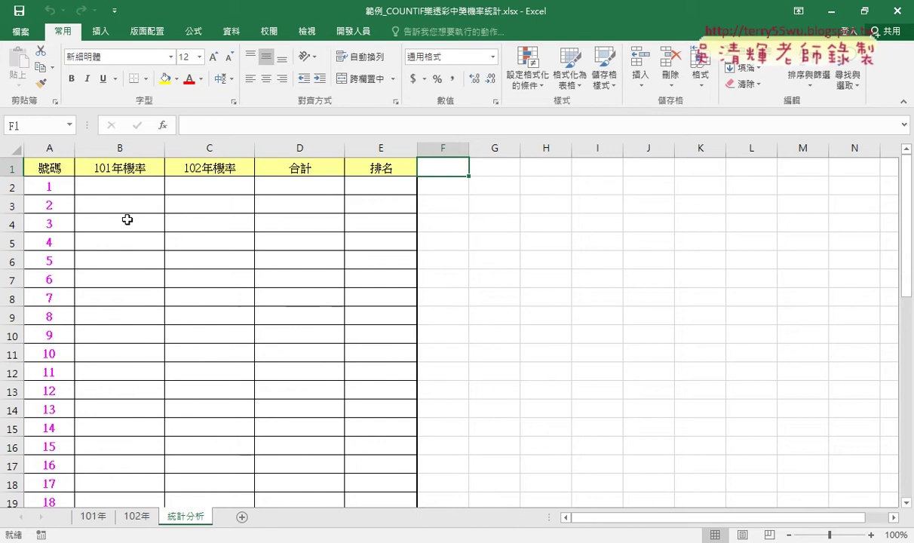
{"action": "left_click", "coordinate": [119, 190]}
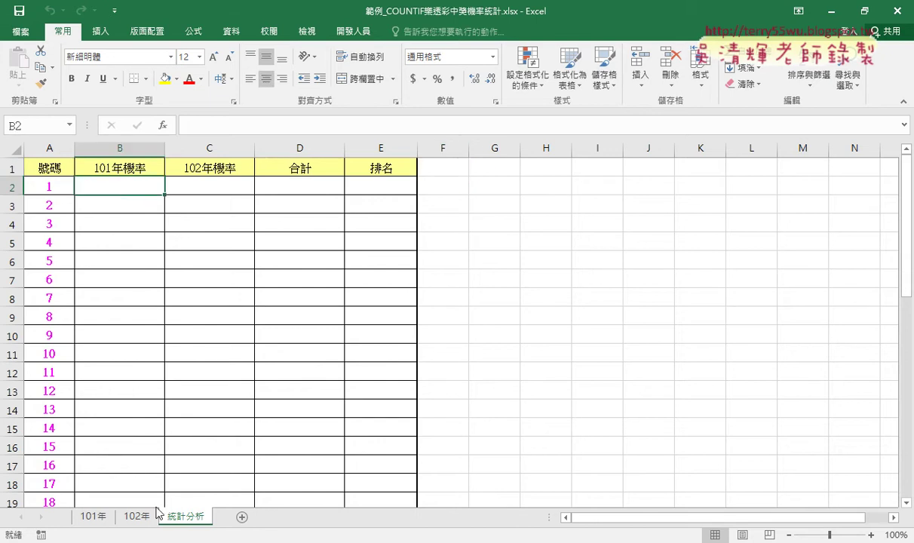
- Go to the 101年 sheet scrolled back to row 1 and start selecting the numbers from D2
{"action": "left_click", "coordinate": [92, 516]}
{"action": "scroll", "coordinate": [259, 386], "scroll_direction": "up", "scroll_amount": 6}
{"action": "scroll", "coordinate": [260, 387], "scroll_direction": "up", "scroll_amount": 8}
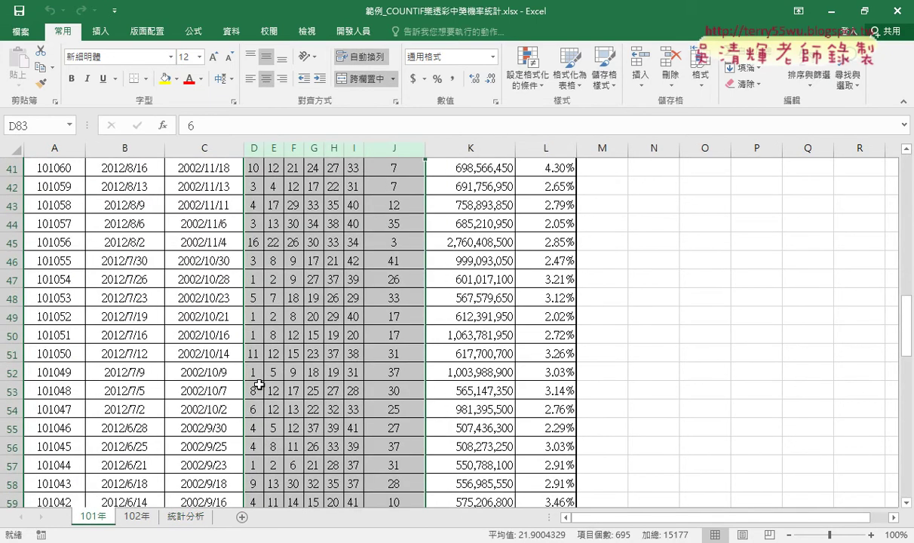
{"action": "scroll", "coordinate": [260, 387], "scroll_direction": "up", "scroll_amount": 11}
{"action": "scroll", "coordinate": [259, 386], "scroll_direction": "up", "scroll_amount": 3}
{"action": "left_click_drag", "start_coordinate": [257, 187], "coordinate": [397, 239]}
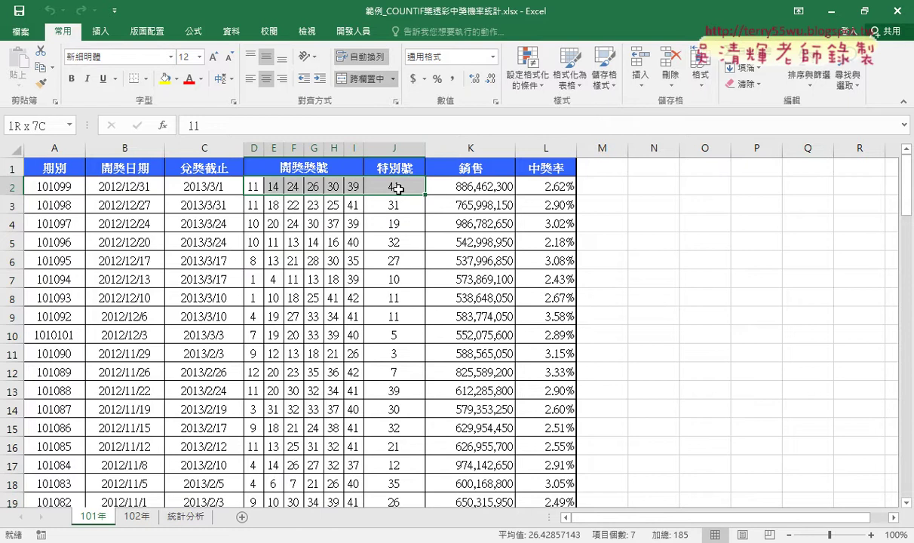
- Select the 101年 numbers D2:J100 and name the range 開獎101 in the Name Box
{"action": "left_click_drag", "start_coordinate": [398, 239], "coordinate": [398, 188]}
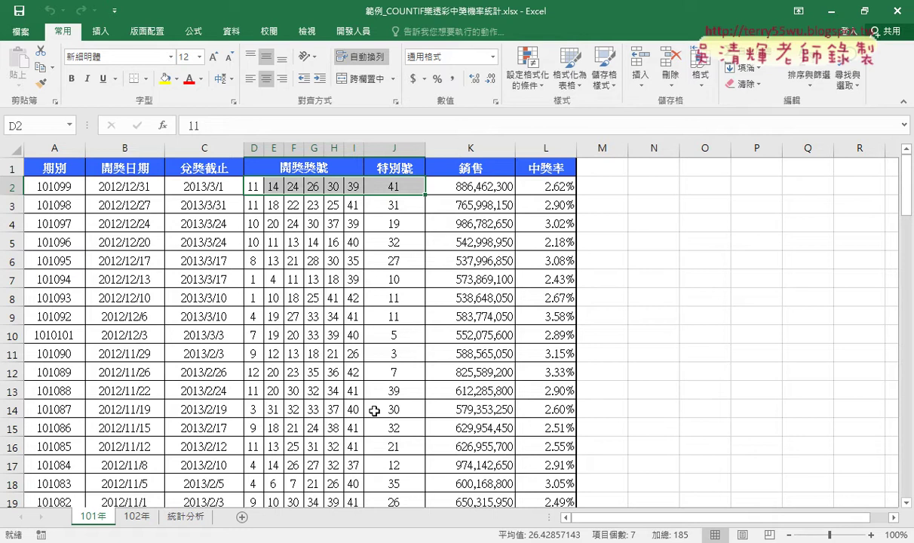
{"action": "left_click", "coordinate": [186, 520]}
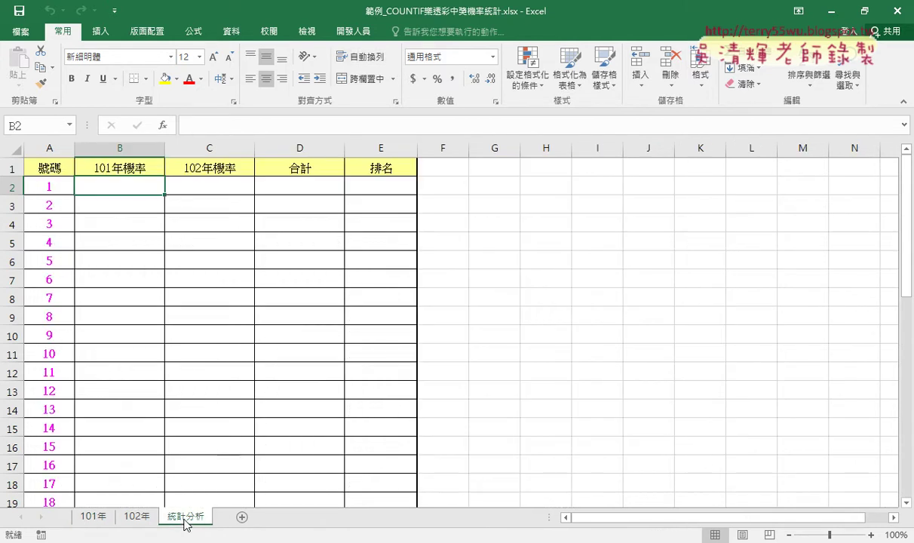
{"action": "left_click", "coordinate": [85, 522]}
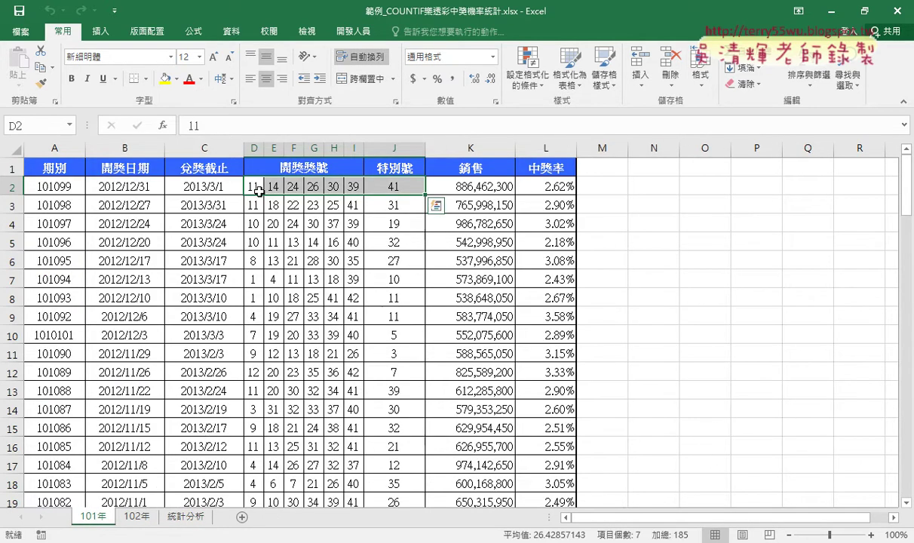
{"action": "left_click_drag", "start_coordinate": [258, 191], "coordinate": [383, 182]}
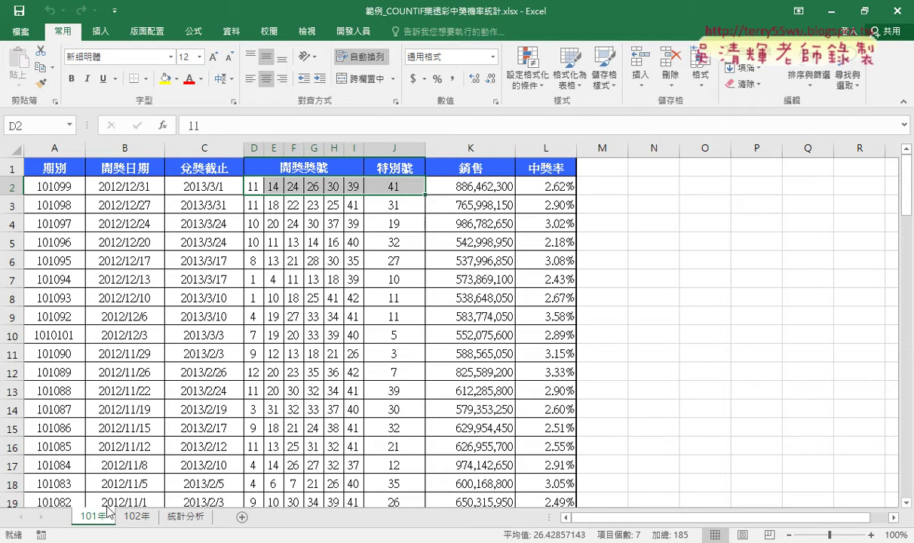
{"action": "left_click_drag", "start_coordinate": [253, 184], "coordinate": [390, 189]}
{"action": "key", "text": "ctrl+shift+Down"}
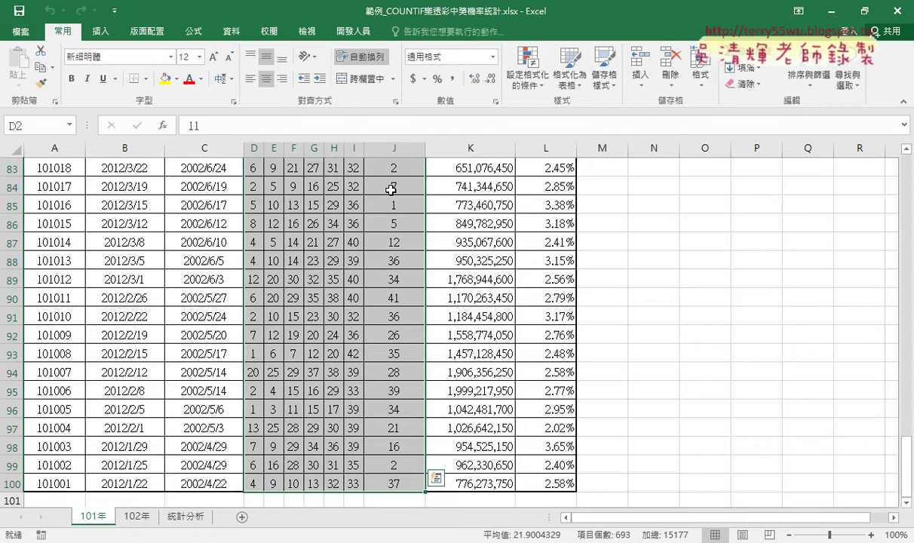
{"action": "left_click", "coordinate": [47, 125]}
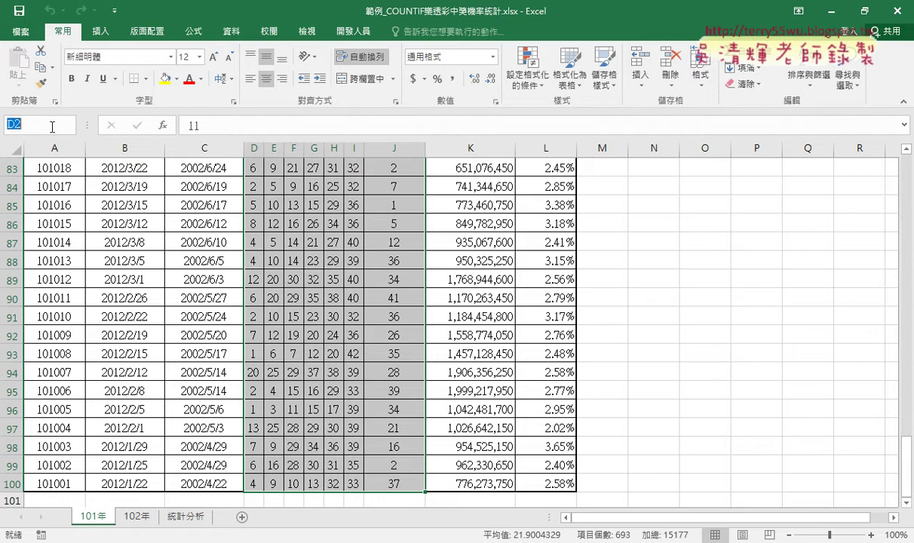
{"action": "type", "text": "10"}
{"action": "type", "text": "1"}
{"action": "key", "text": "Left"}
{"action": "key", "text": "Left"}
{"action": "key", "text": "Left"}
{"action": "type", "text": "開ㄐ"}
{"action": "type", "text": "獎101"}
{"action": "key", "text": "Return"}
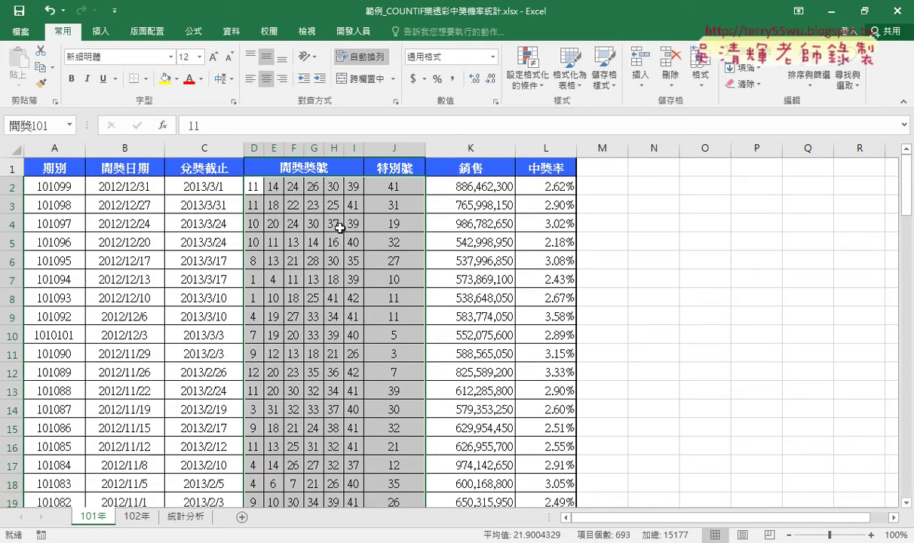
{"action": "left_click", "coordinate": [54, 125]}
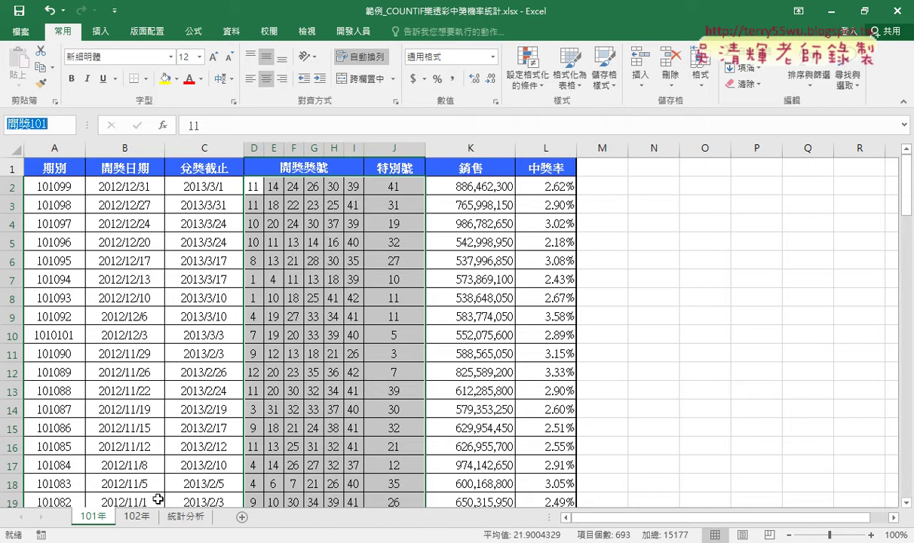
- Select D2:J105 on the 102年 sheet and name it 開獎102 in the Name Box
{"action": "left_click", "coordinate": [136, 516]}
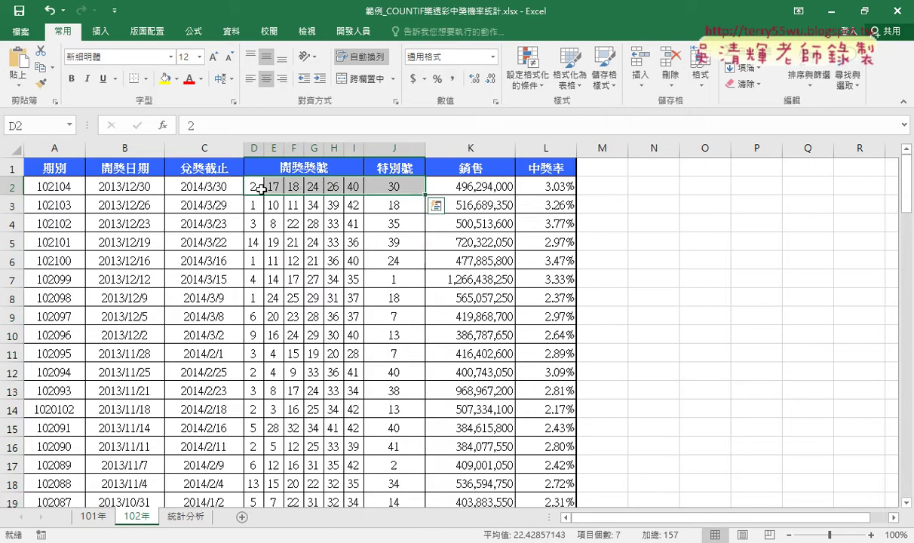
{"action": "left_click_drag", "start_coordinate": [260, 188], "coordinate": [404, 186]}
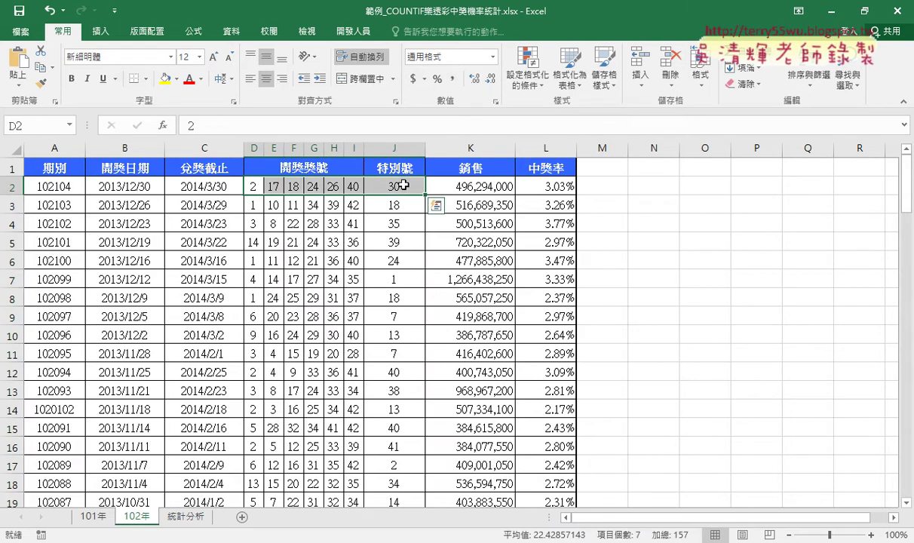
{"action": "key", "text": "ctrl+shift+Down"}
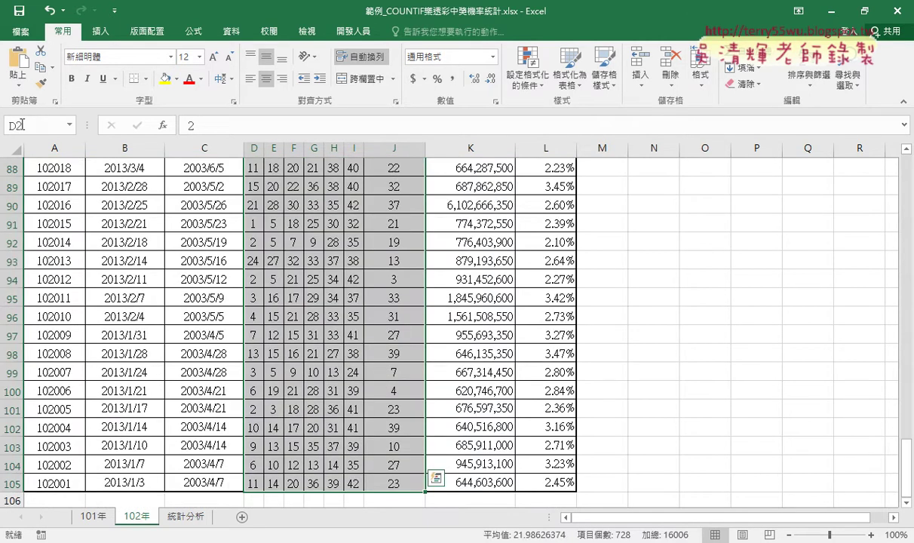
{"action": "left_click", "coordinate": [22, 125]}
{"action": "type", "text": "開獎101"}
{"action": "key", "text": "BackSpace"}
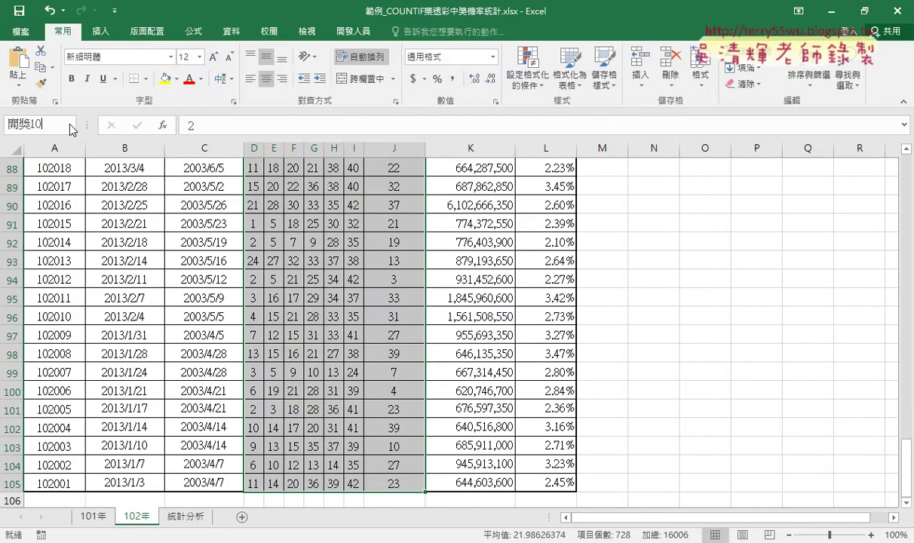
{"action": "type", "text": "2"}
{"action": "key", "text": "Return"}
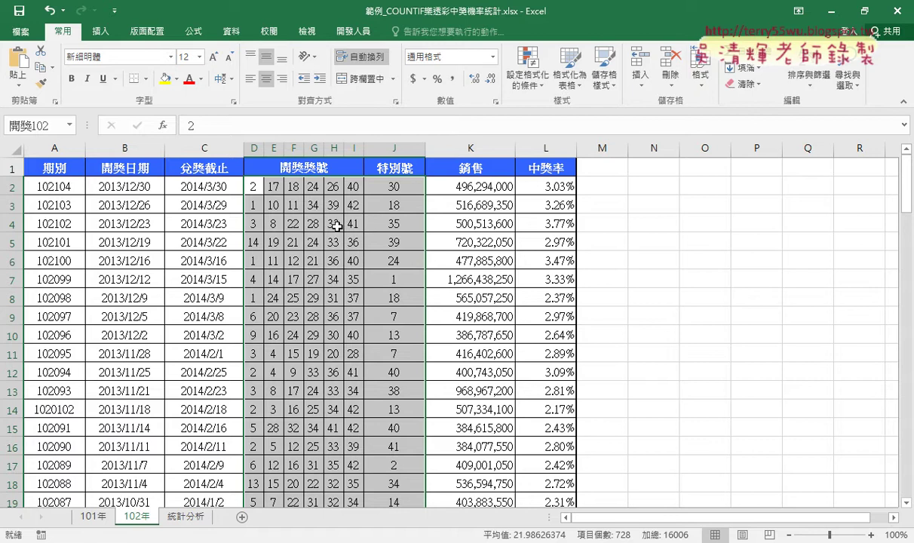
- Enter =COUNTIF(開獎101,A2) in 統計分析 B2 through the function dialog, returning 17
{"action": "left_click", "coordinate": [187, 518]}
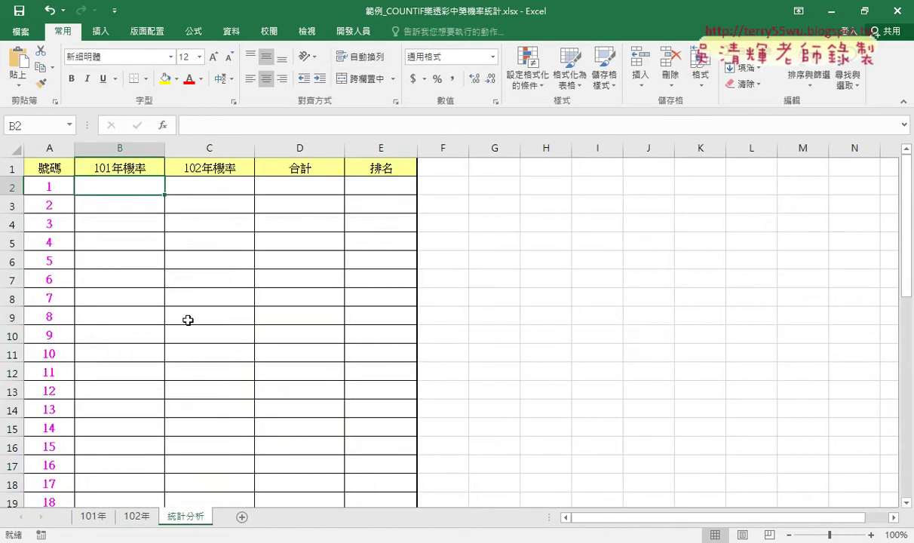
{"action": "left_click", "coordinate": [163, 125]}
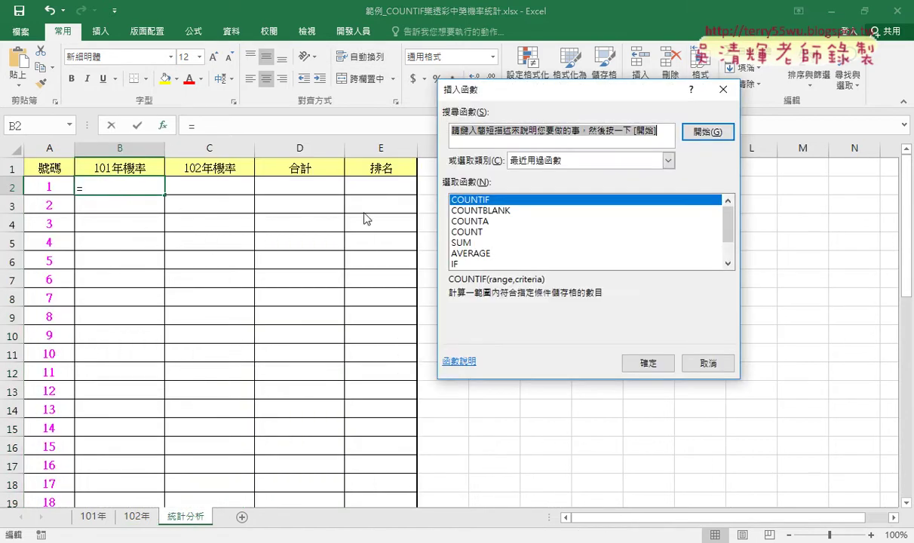
{"action": "double_click", "coordinate": [468, 199]}
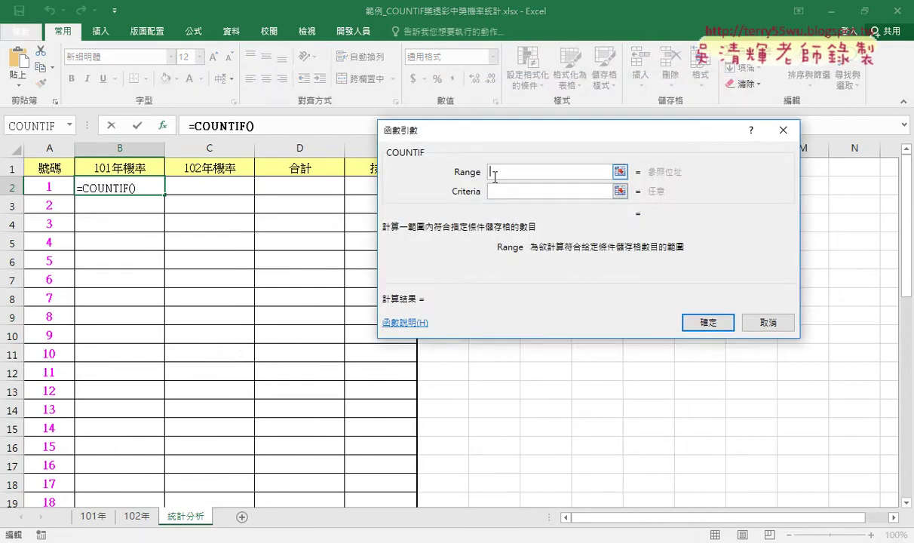
{"action": "key", "text": "F3"}
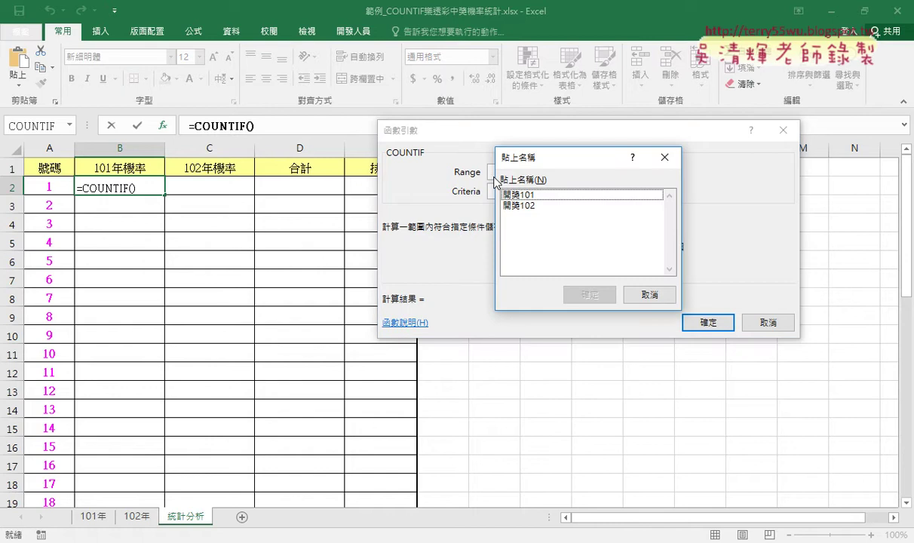
{"action": "double_click", "coordinate": [517, 195]}
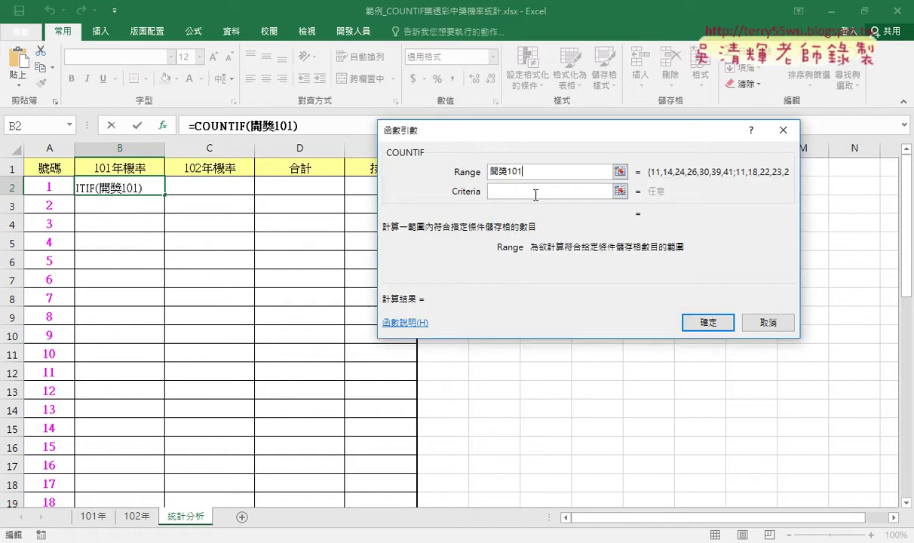
{"action": "left_click", "coordinate": [491, 192]}
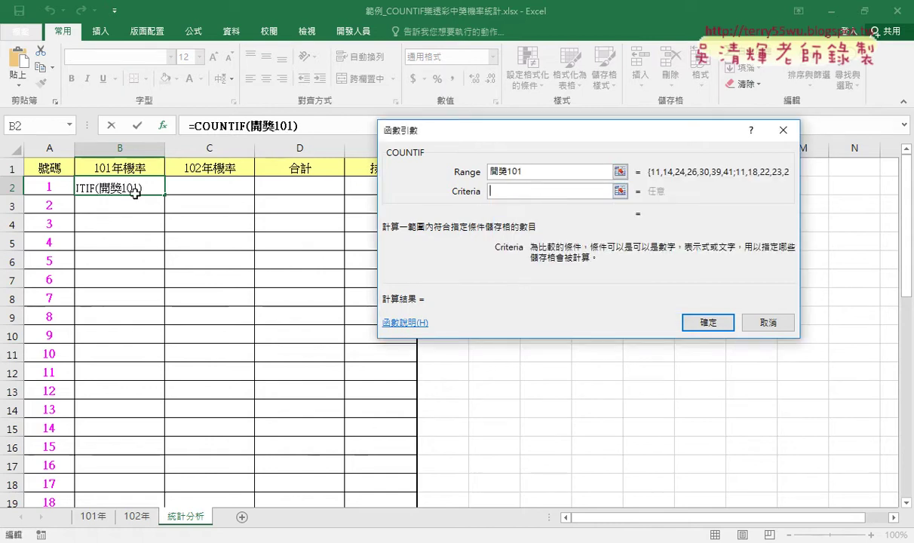
{"action": "left_click", "coordinate": [52, 187]}
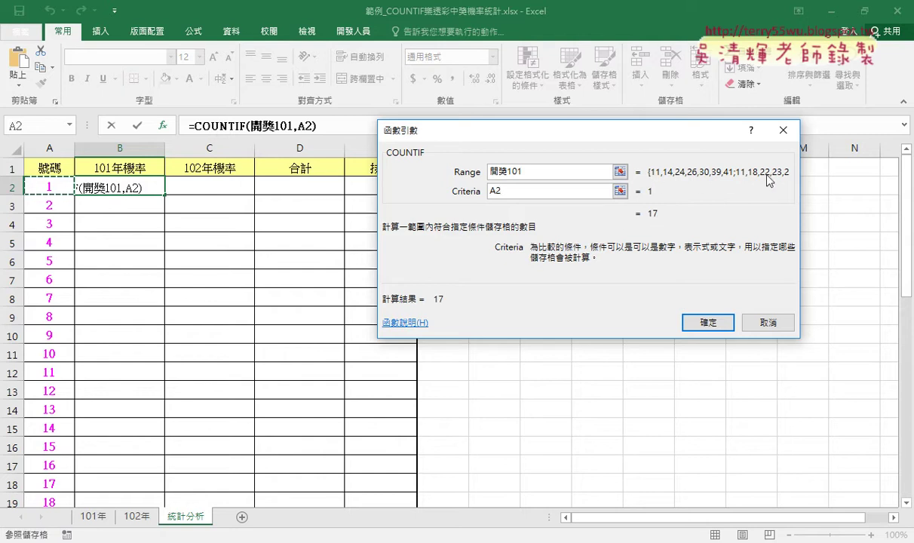
{"action": "left_click", "coordinate": [708, 322]}
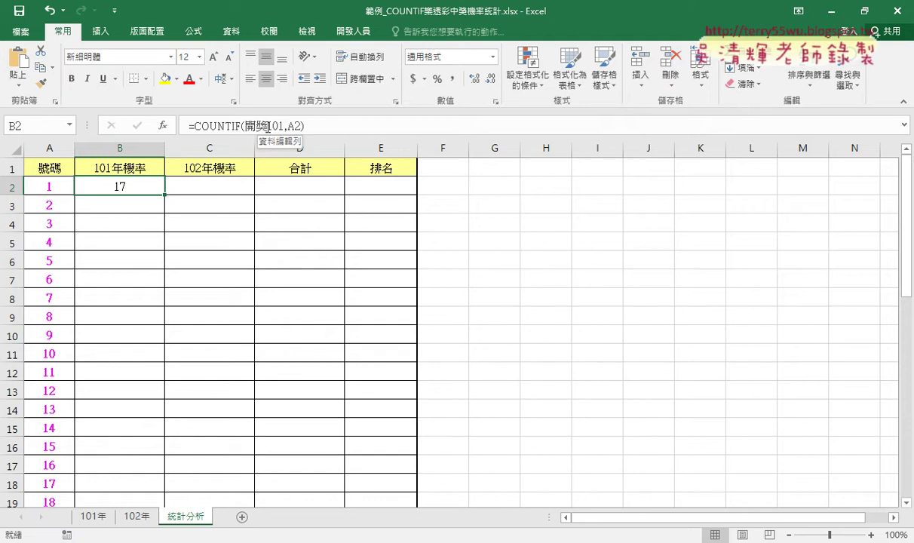
- Append /COUNT(開獎101) to B2's COUNTIF formula so it shows 0.024531025
{"action": "left_click", "coordinate": [317, 126]}
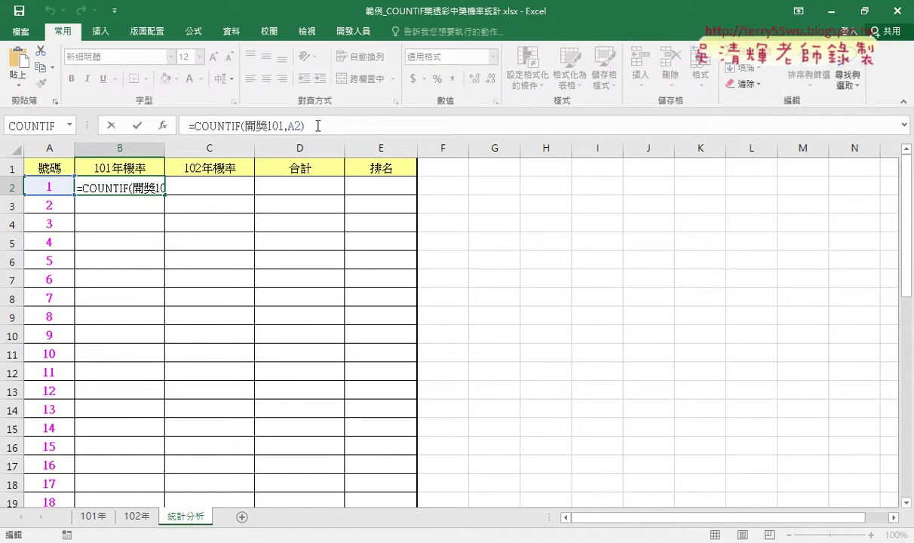
{"action": "type", "text": "/"}
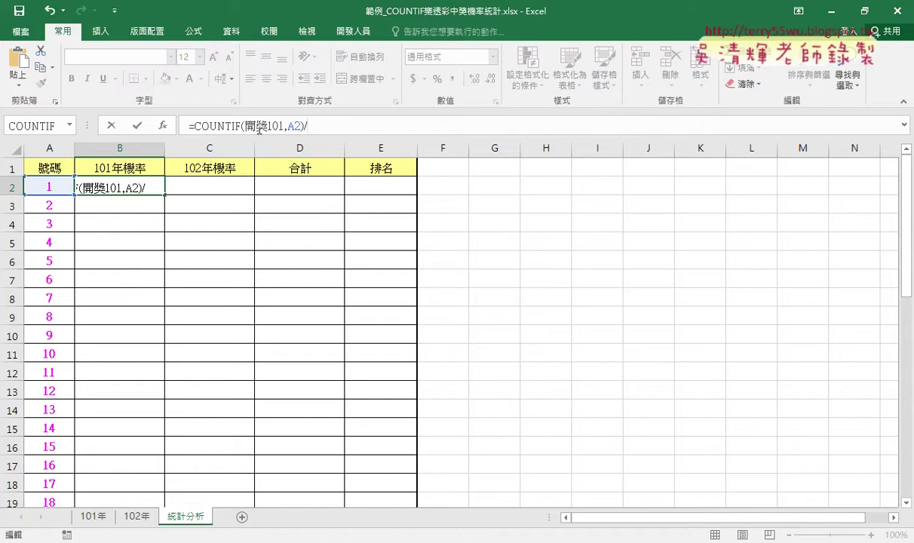
{"action": "left_click_drag", "start_coordinate": [284, 126], "coordinate": [224, 128]}
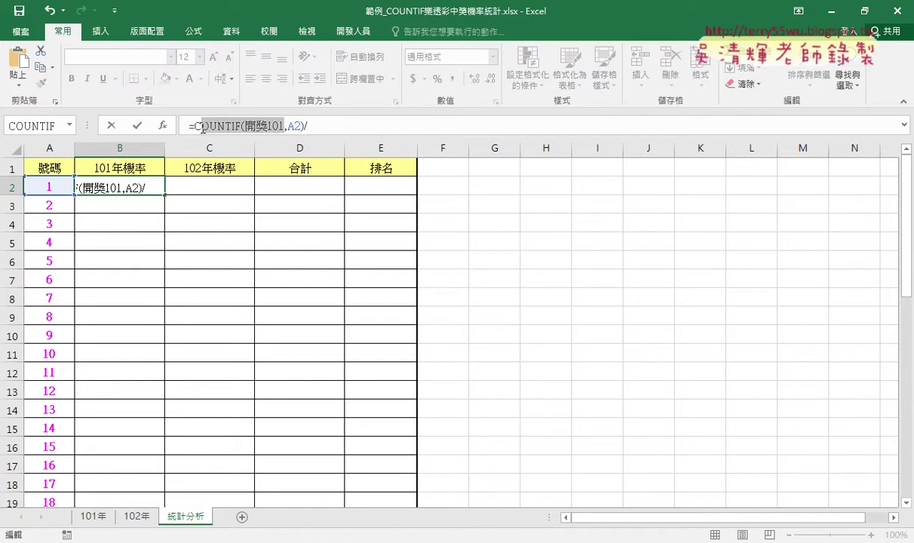
{"action": "right_click", "coordinate": [224, 128]}
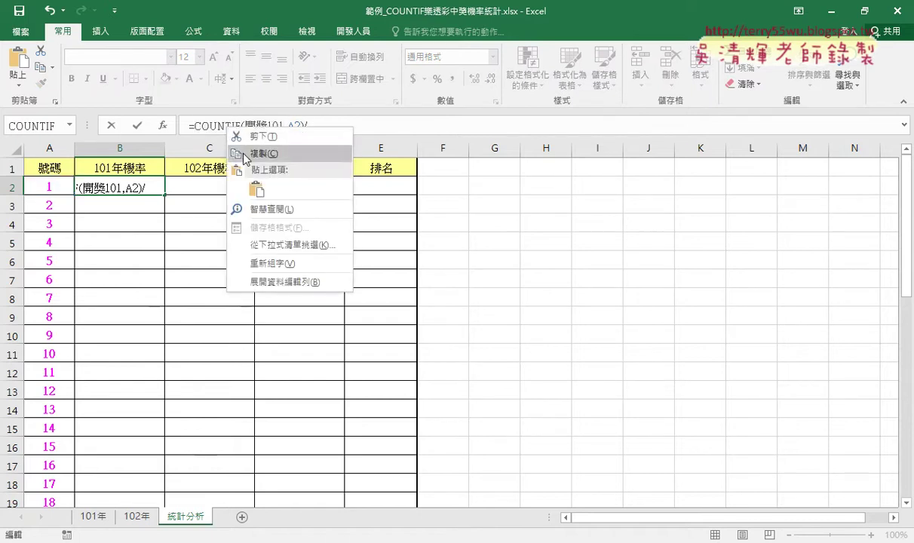
{"action": "left_click", "coordinate": [234, 149]}
{"action": "left_click", "coordinate": [325, 127]}
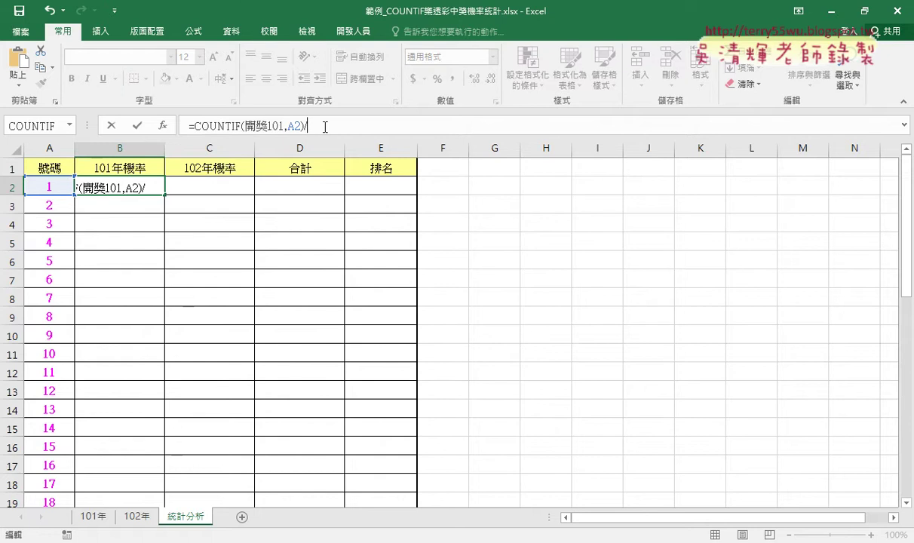
{"action": "key", "text": "ctrl+v"}
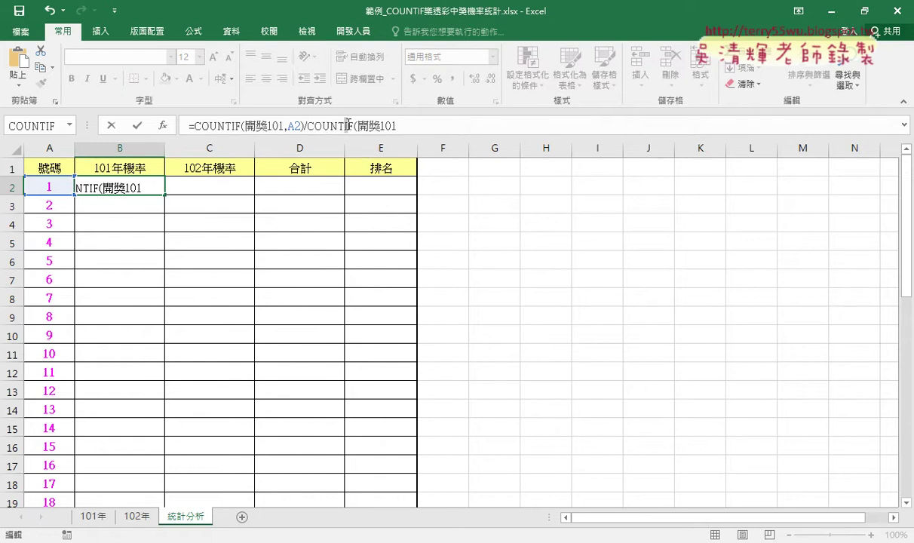
{"action": "left_click", "coordinate": [350, 126]}
{"action": "key", "text": "BackSpace"}
{"action": "key", "text": "BackSpace"}
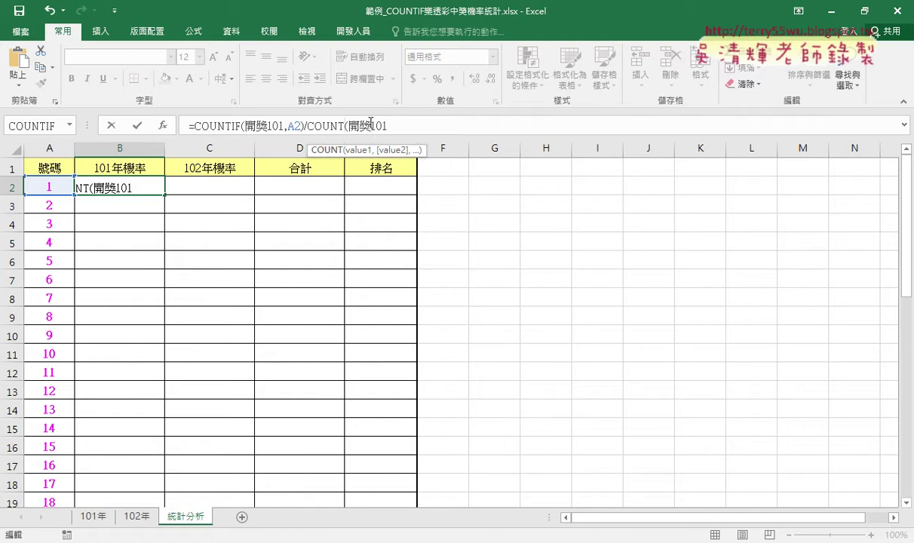
{"action": "left_click", "coordinate": [406, 123]}
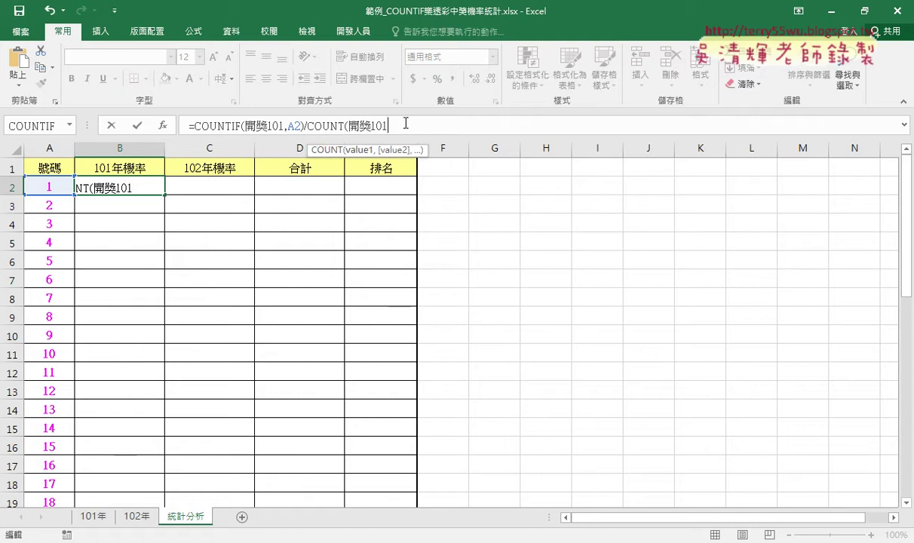
{"action": "type", "text": ")"}
{"action": "left_click", "coordinate": [136, 127]}
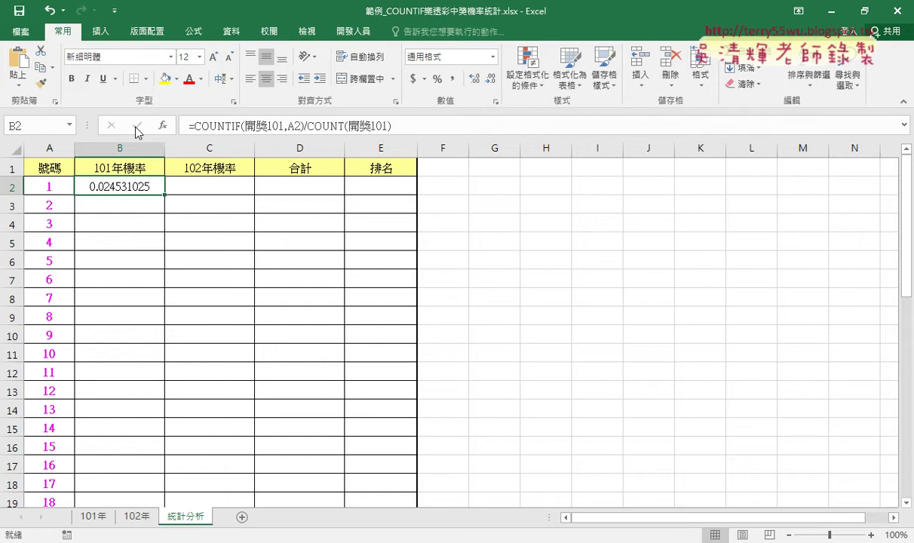
- Trim B2 to four decimal places and fill its formula down column B
{"action": "left_click", "coordinate": [476, 83]}
{"action": "left_click", "coordinate": [476, 84]}
{"action": "left_click", "coordinate": [495, 86]}
{"action": "left_click", "coordinate": [495, 86]}
{"action": "left_click", "coordinate": [495, 86]}
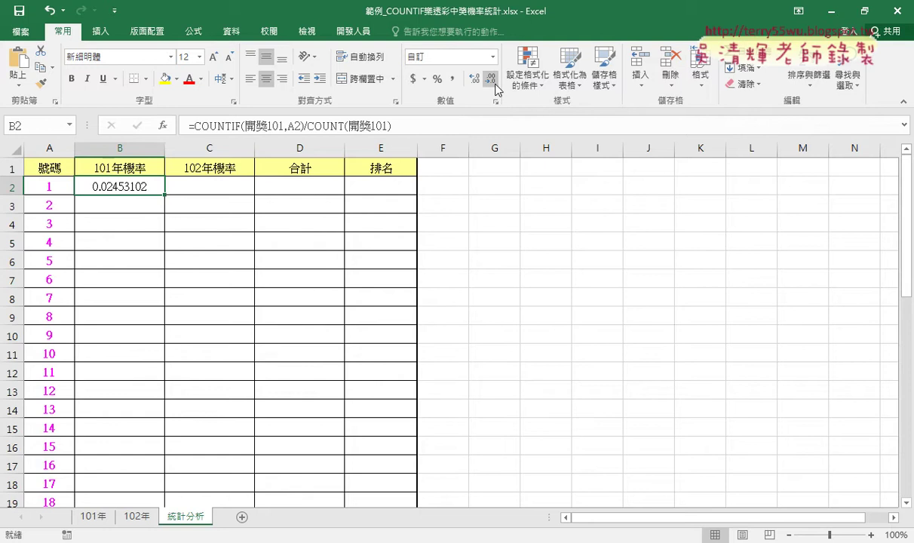
{"action": "left_click", "coordinate": [495, 86]}
{"action": "left_click", "coordinate": [496, 85]}
{"action": "left_click", "coordinate": [496, 86]}
{"action": "left_click", "coordinate": [496, 85]}
{"action": "right_click", "coordinate": [136, 186]}
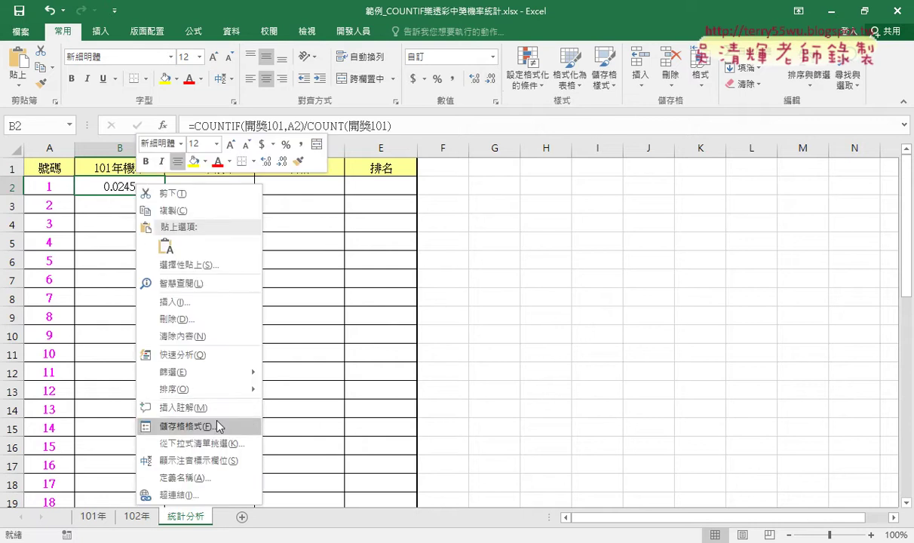
{"action": "left_click", "coordinate": [108, 191]}
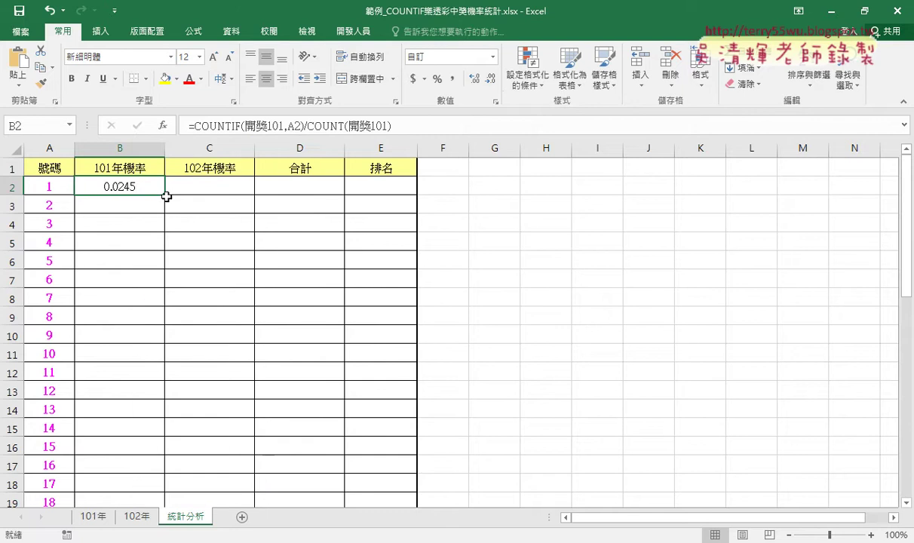
{"action": "double_click", "coordinate": [165, 195]}
{"action": "left_click", "coordinate": [124, 187]}
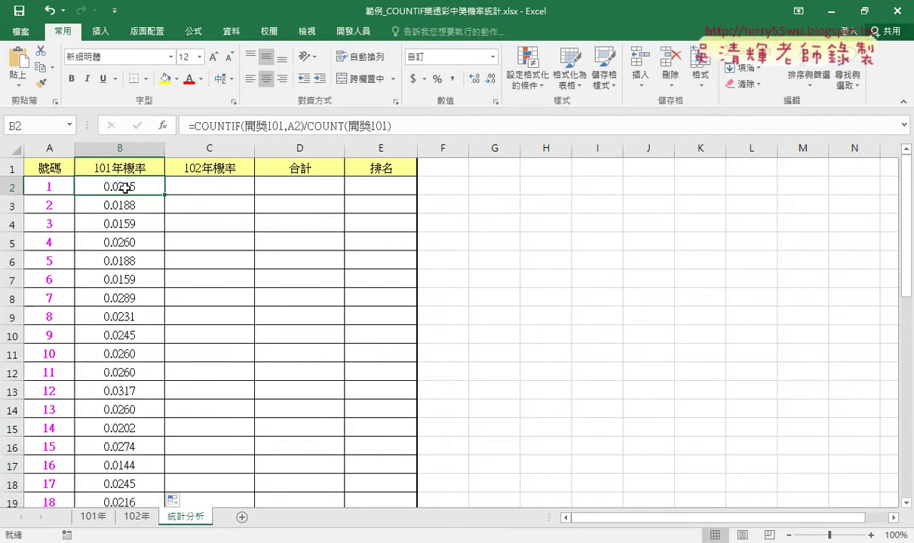
- Give B2 the custom fraction format '# ??/10000' and extend it down column B
{"action": "right_click", "coordinate": [126, 189]}
{"action": "left_click", "coordinate": [181, 429]}
{"action": "left_click_drag", "start_coordinate": [240, 174], "coordinate": [532, 63]}
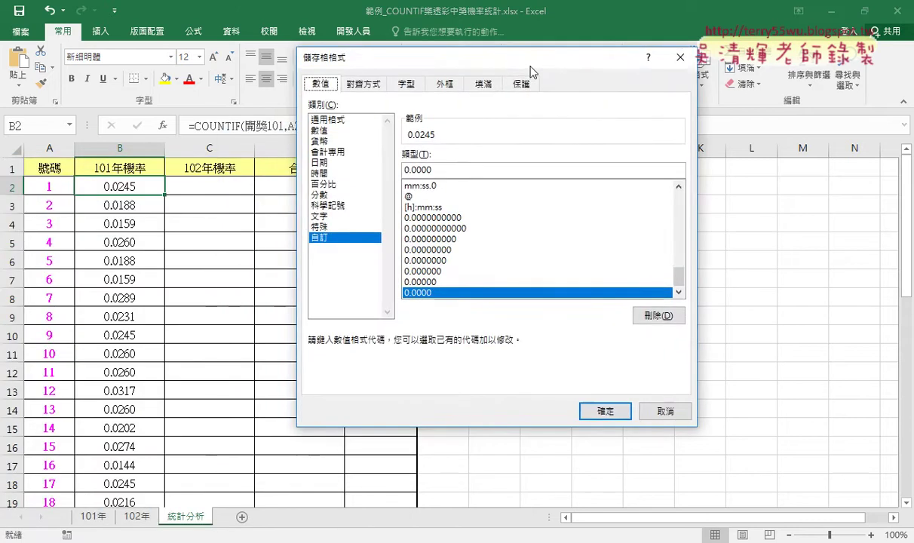
{"action": "left_click", "coordinate": [325, 194]}
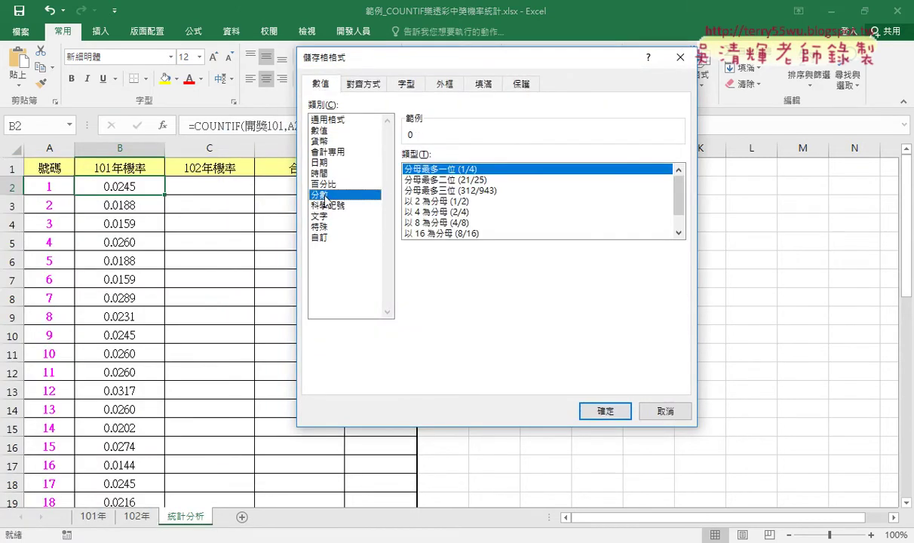
{"action": "left_click", "coordinate": [679, 234]}
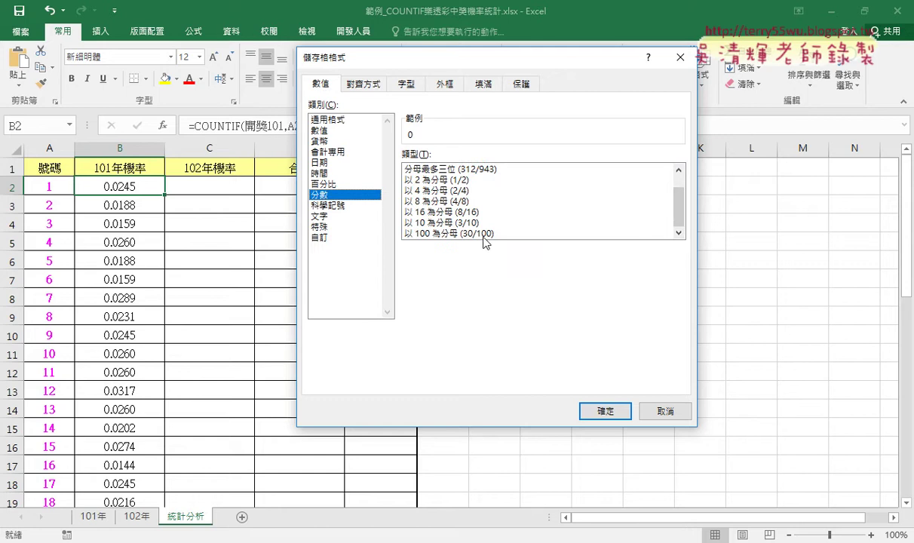
{"action": "left_click", "coordinate": [446, 235]}
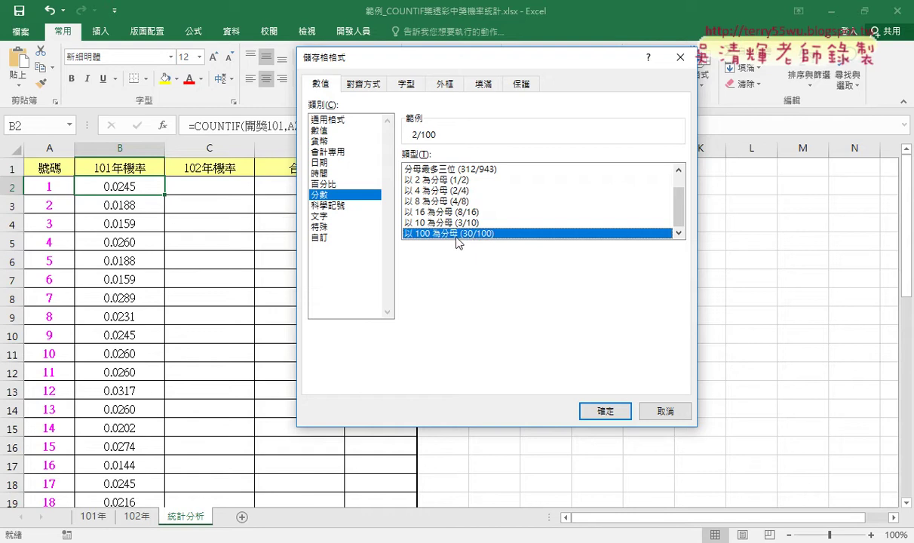
{"action": "left_click", "coordinate": [332, 239]}
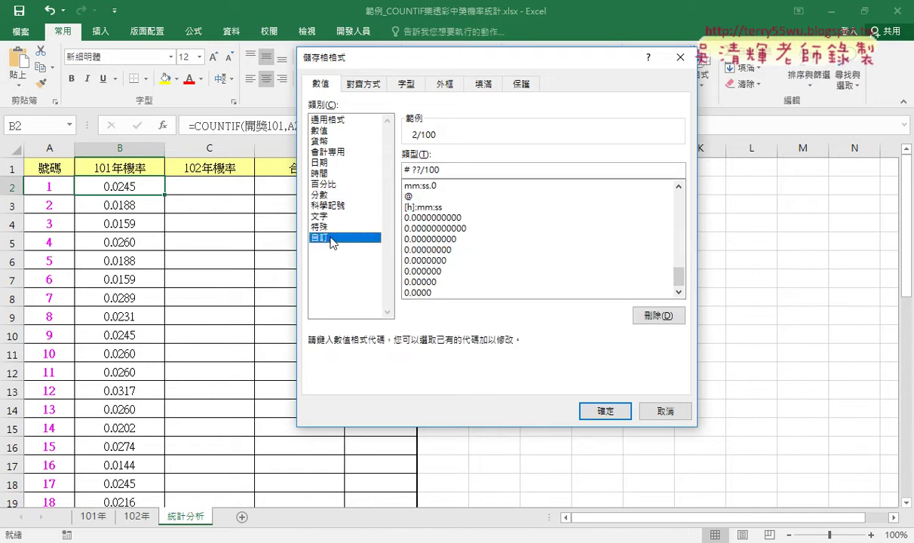
{"action": "left_click", "coordinate": [517, 176]}
{"action": "type", "text": "00"}
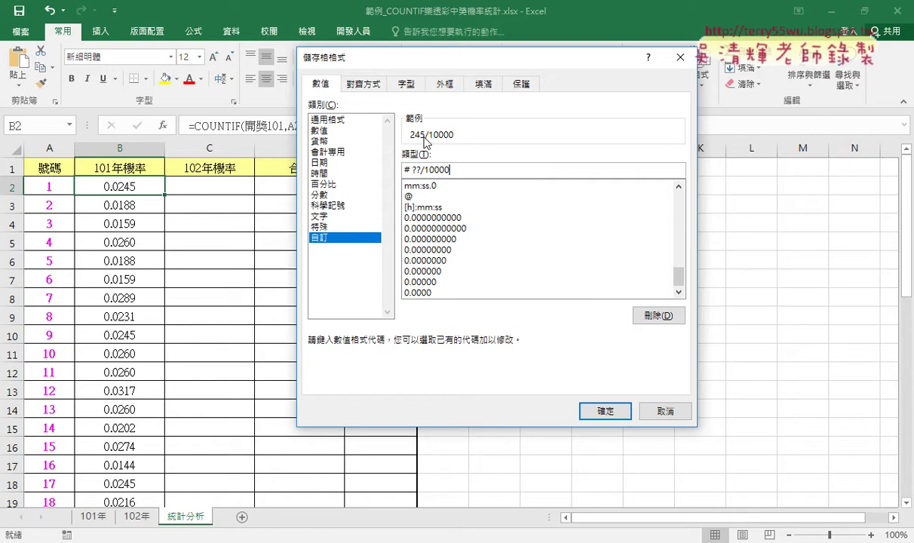
{"action": "left_click", "coordinate": [593, 411]}
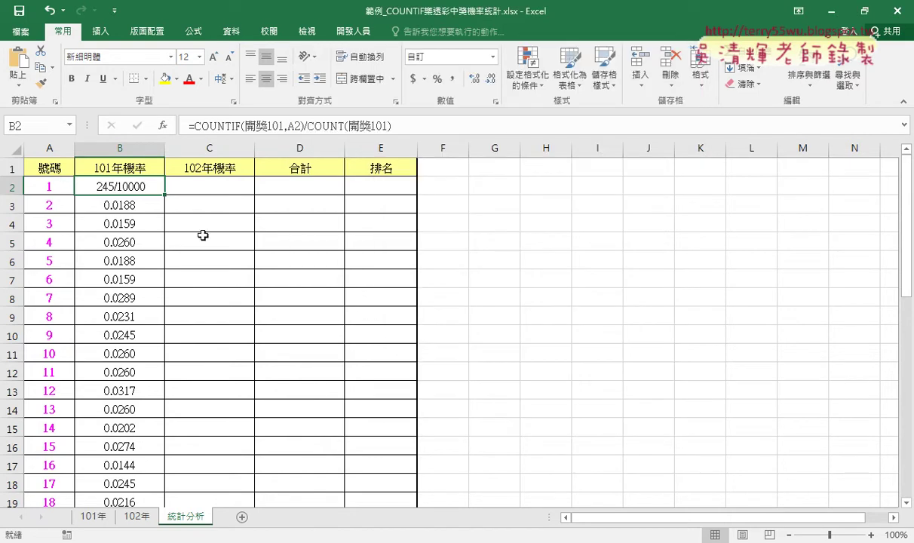
{"action": "double_click", "coordinate": [163, 195]}
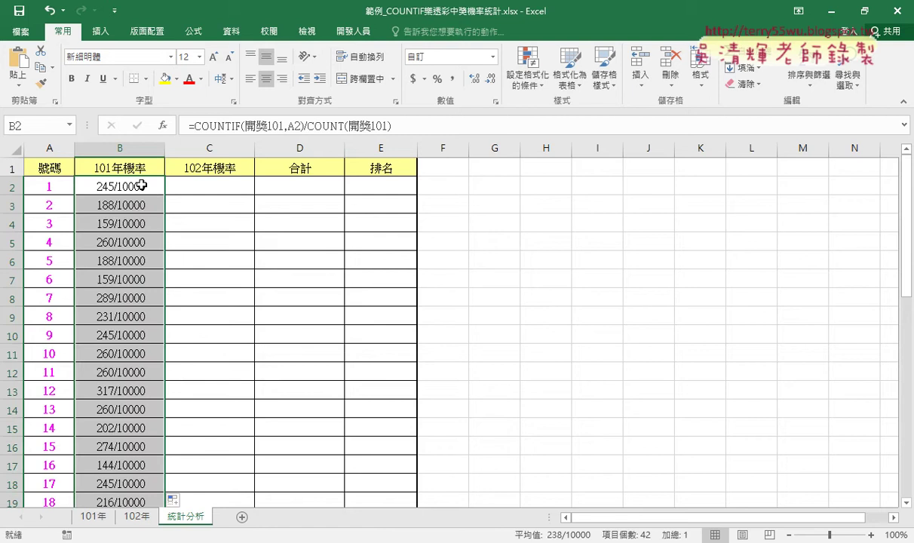
{"action": "left_click", "coordinate": [141, 186]}
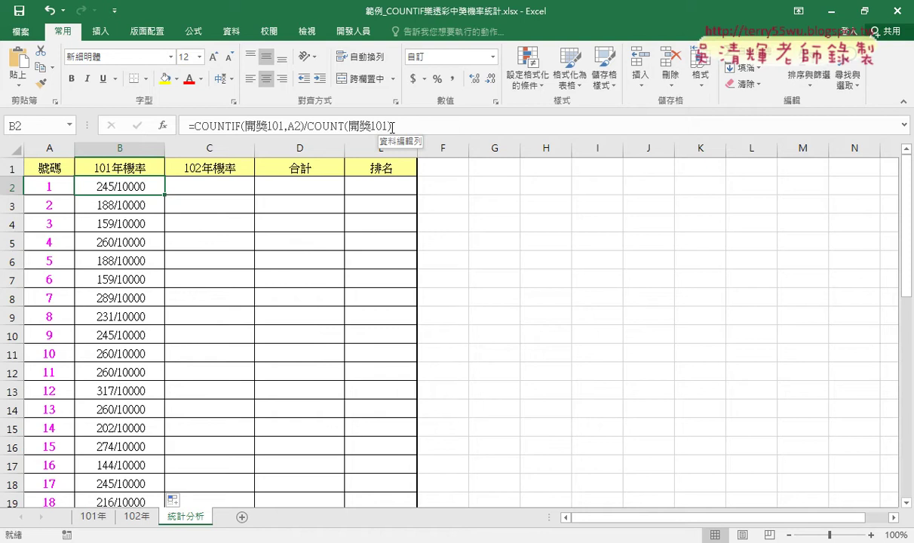
- Copy B2's probability formula text into cell C2
{"action": "left_click_drag", "start_coordinate": [392, 126], "coordinate": [188, 127]}
{"action": "right_click", "coordinate": [248, 128]}
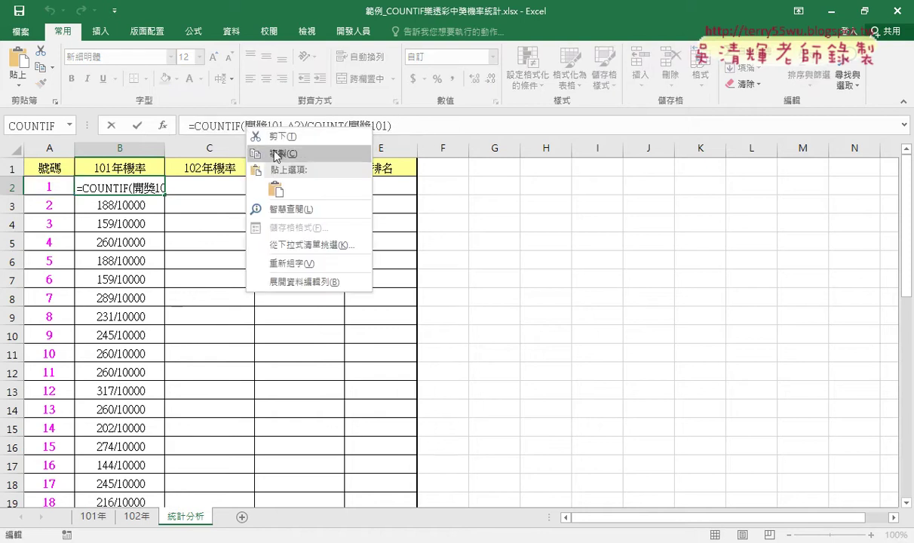
{"action": "left_click", "coordinate": [276, 154]}
{"action": "left_click", "coordinate": [113, 126]}
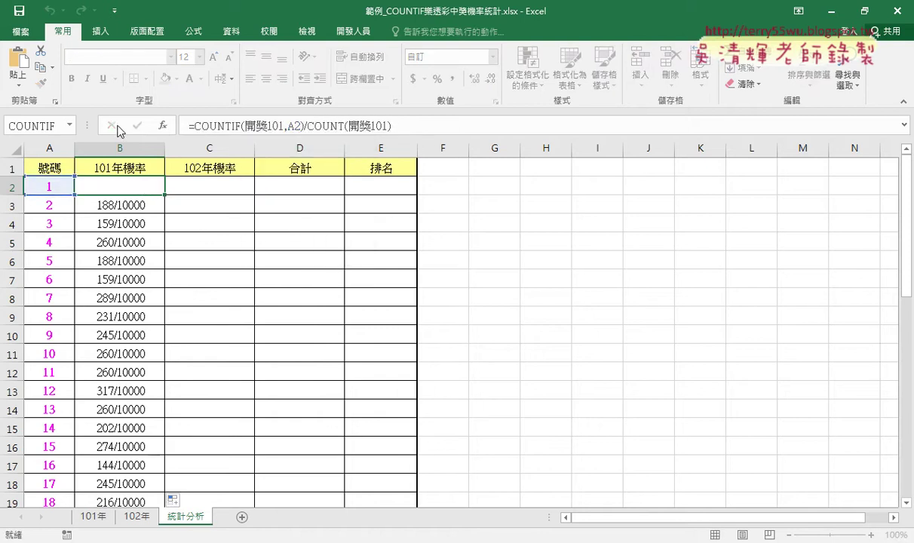
{"action": "left_click", "coordinate": [209, 191]}
{"action": "left_click", "coordinate": [211, 126]}
{"action": "right_click", "coordinate": [210, 126]}
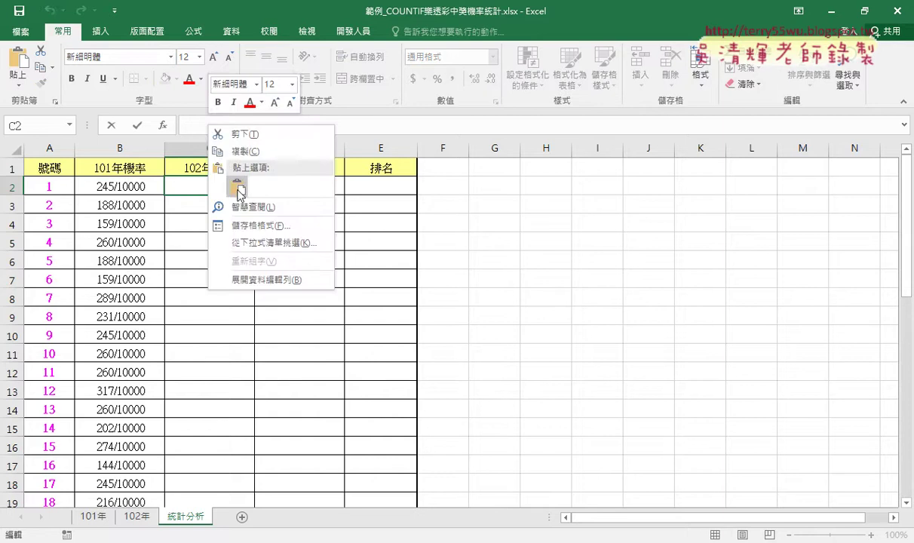
{"action": "left_click", "coordinate": [237, 185]}
- Change C2's formula to =COUNTIF(開獎102,A2)/COUNT(開獎102) and fill it down column C
{"action": "left_click", "coordinate": [279, 126]}
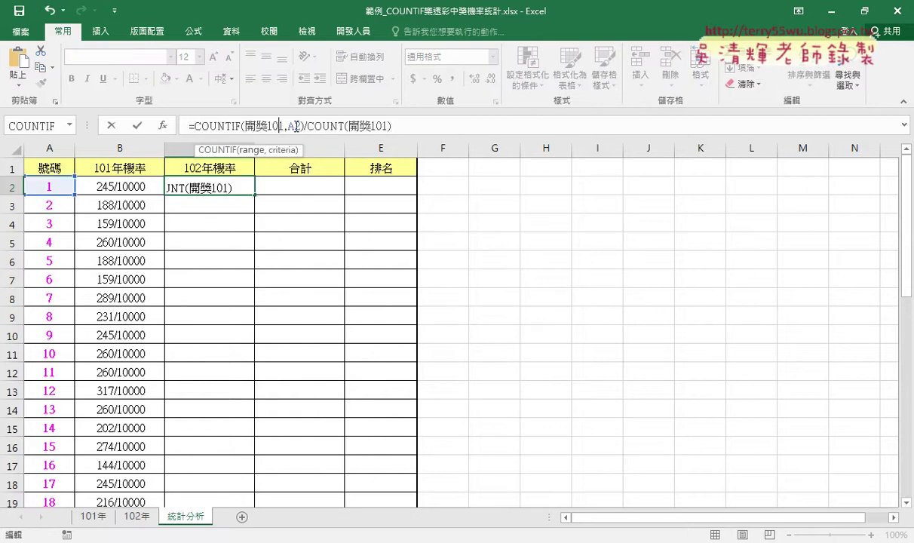
{"action": "key", "text": "BackSpace"}
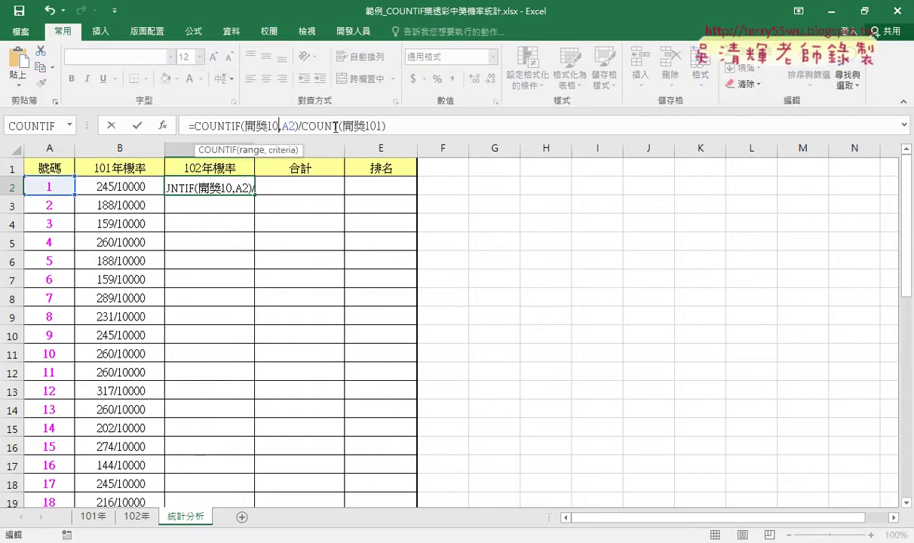
{"action": "type", "text": "2"}
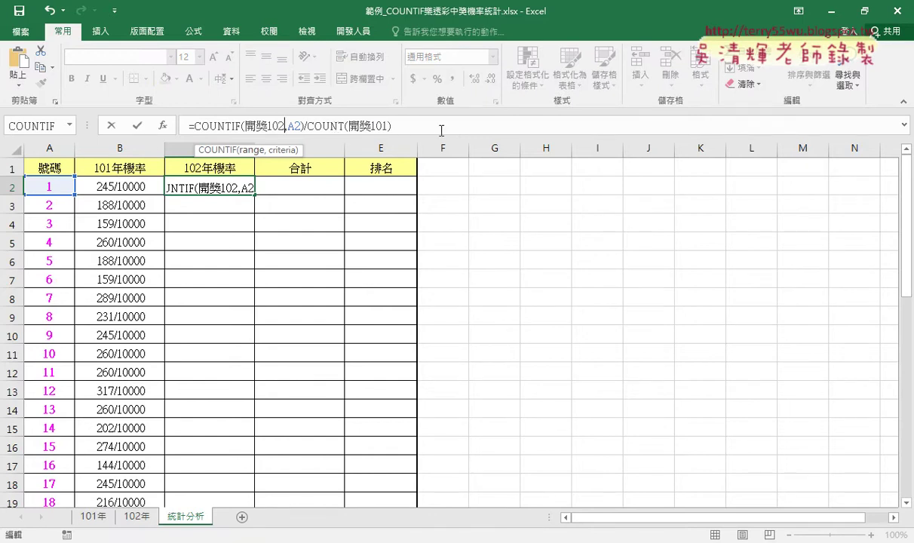
{"action": "left_click", "coordinate": [381, 126]}
{"action": "type", "text": "2"}
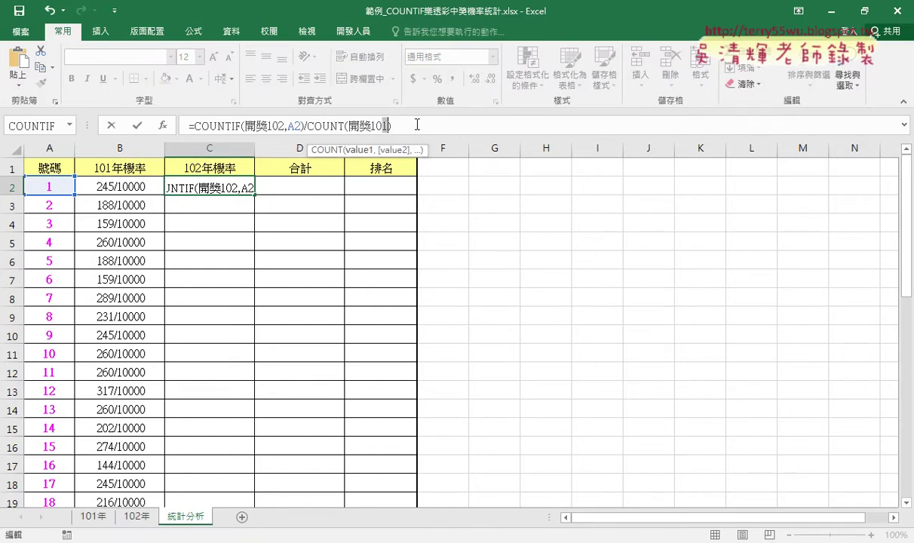
{"action": "key", "text": "Delete"}
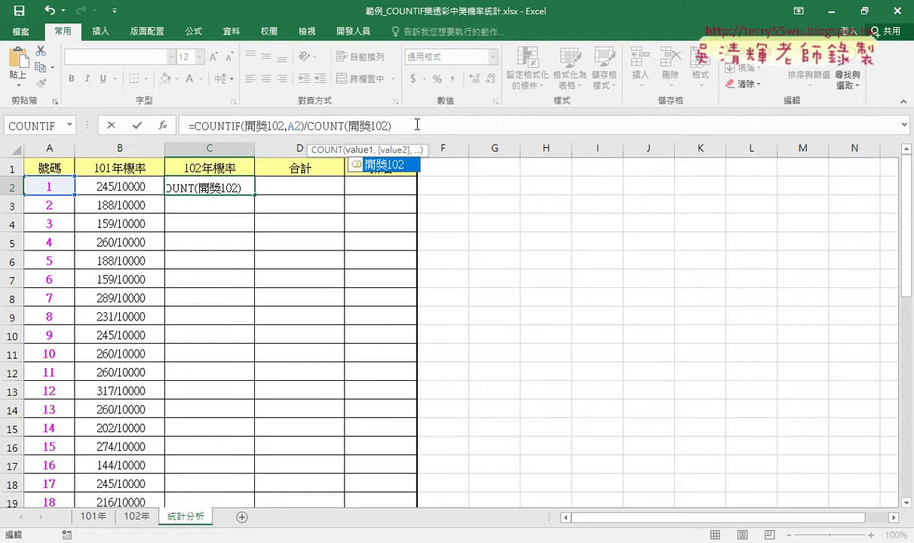
{"action": "left_click", "coordinate": [136, 126]}
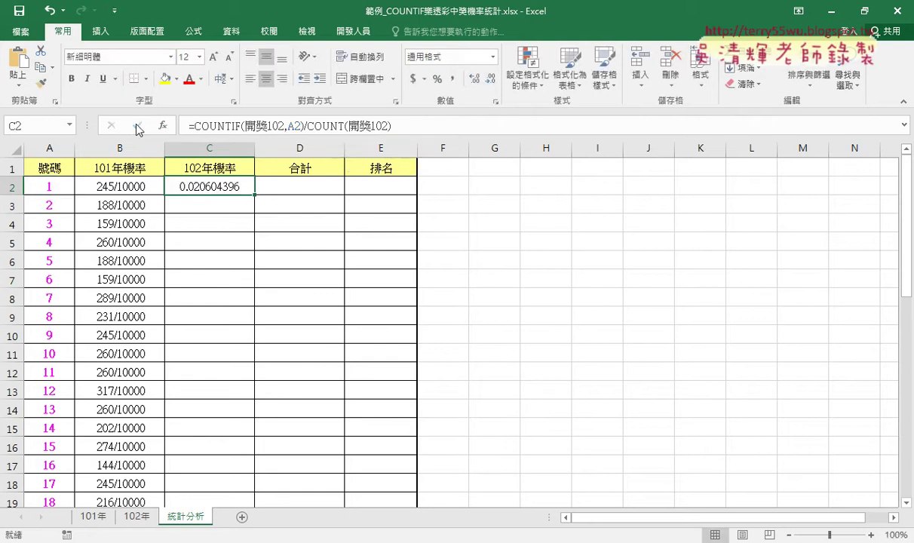
{"action": "double_click", "coordinate": [254, 195]}
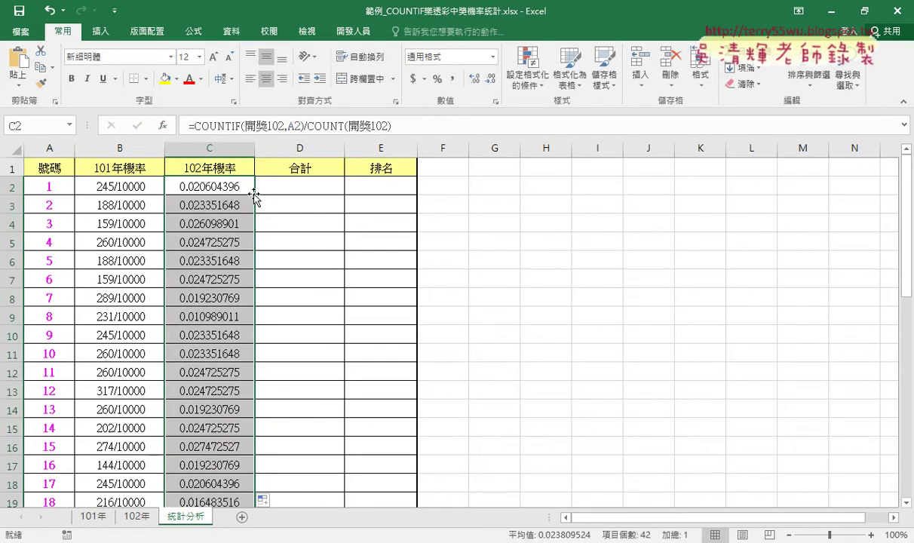
{"action": "left_click", "coordinate": [200, 186]}
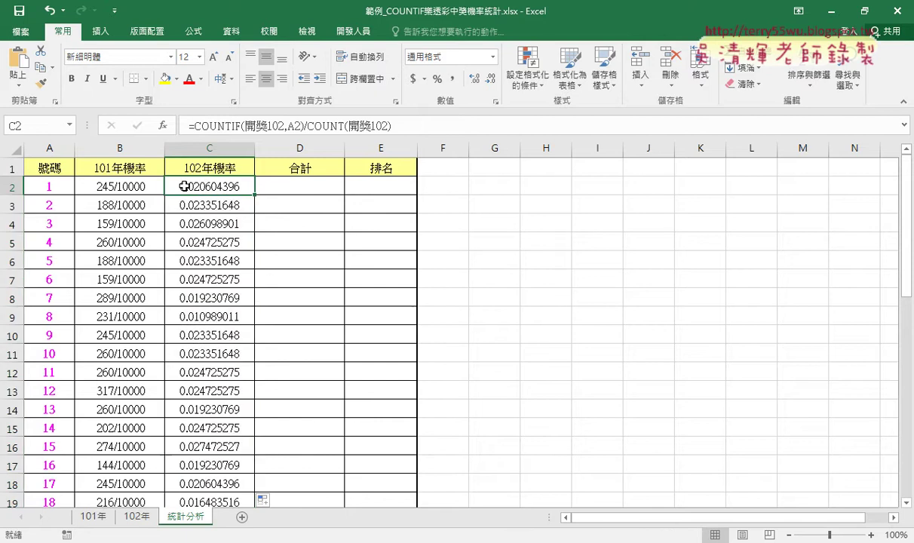
- Apply B2's over-10000 fraction format to C2 with Format Painter and extend it down column C
{"action": "left_click", "coordinate": [133, 186]}
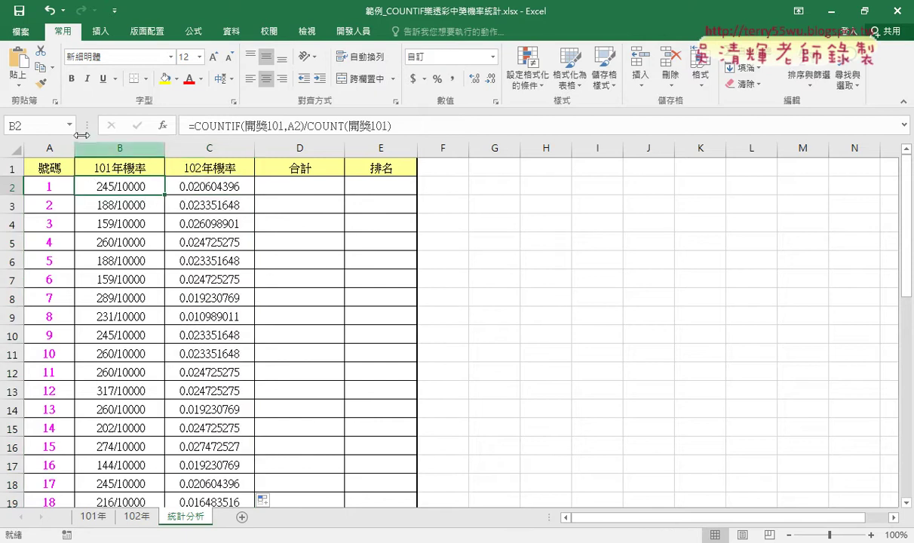
{"action": "left_click", "coordinate": [41, 87]}
{"action": "left_click", "coordinate": [210, 188]}
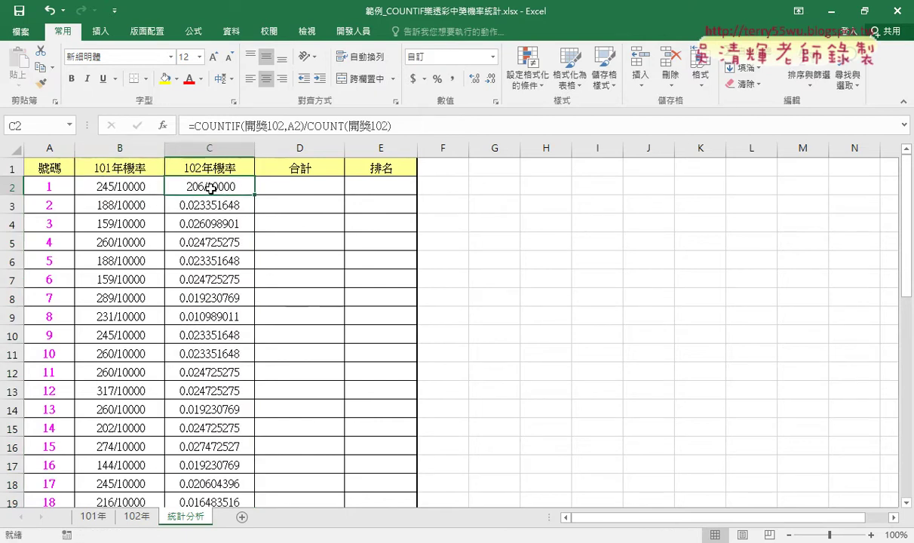
{"action": "double_click", "coordinate": [254, 194]}
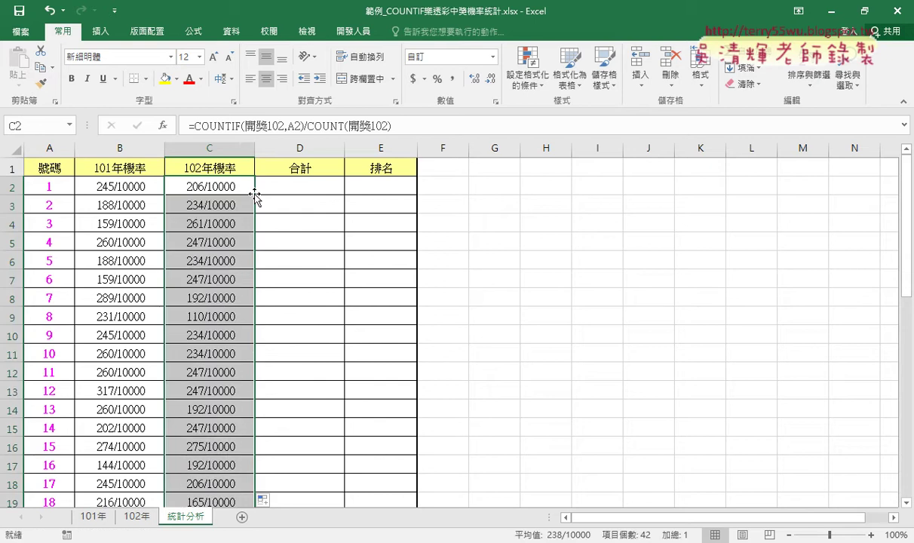
- Enter =B2+C2 in D2 and fill it down the 合計 column, giving 451/10000 for number 1
{"action": "left_click", "coordinate": [302, 185]}
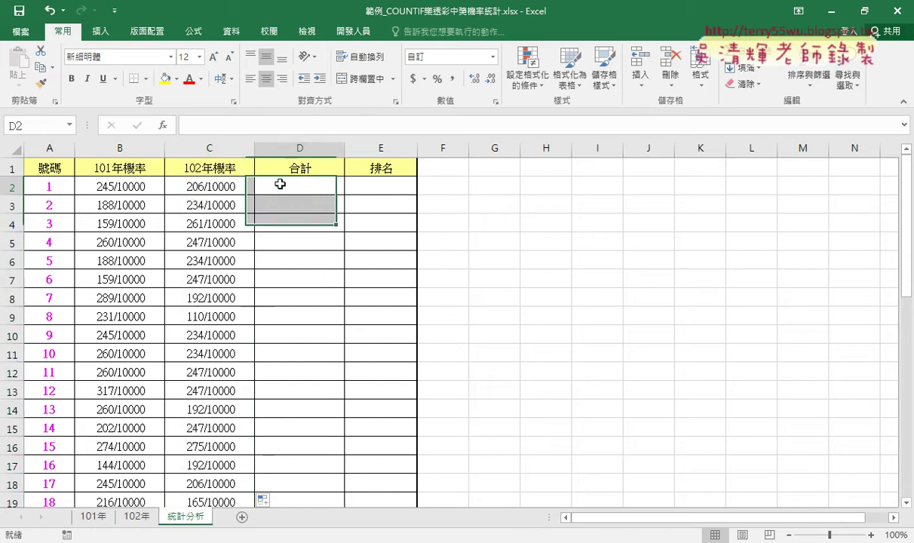
{"action": "left_click", "coordinate": [257, 127]}
{"action": "type", "text": "ㄦ"}
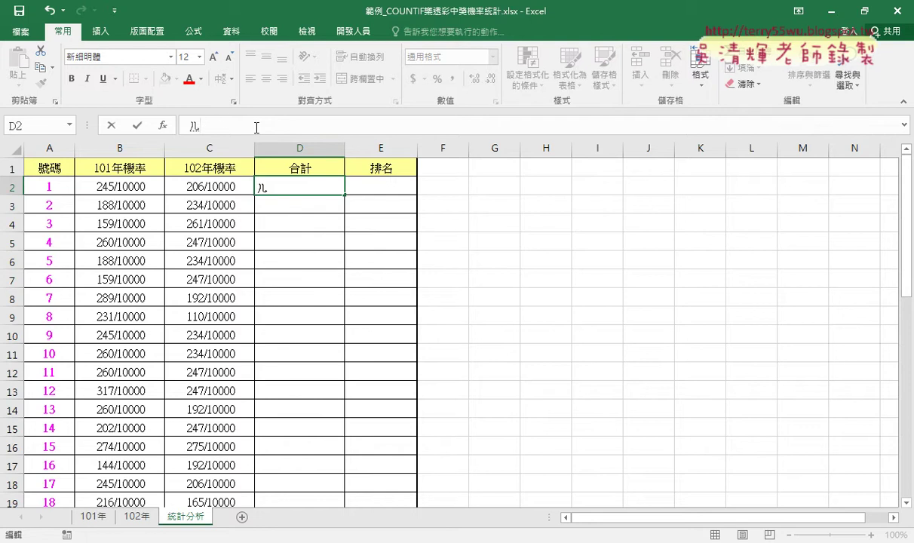
{"action": "key", "text": "BackSpace"}
{"action": "type", "text": "="}
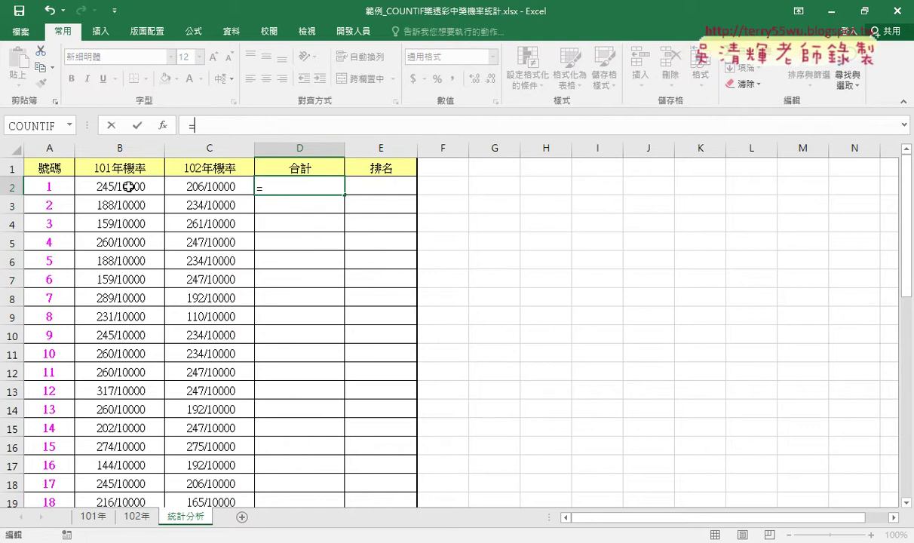
{"action": "left_click", "coordinate": [129, 187]}
{"action": "type", "text": "+"}
{"action": "left_click", "coordinate": [202, 189]}
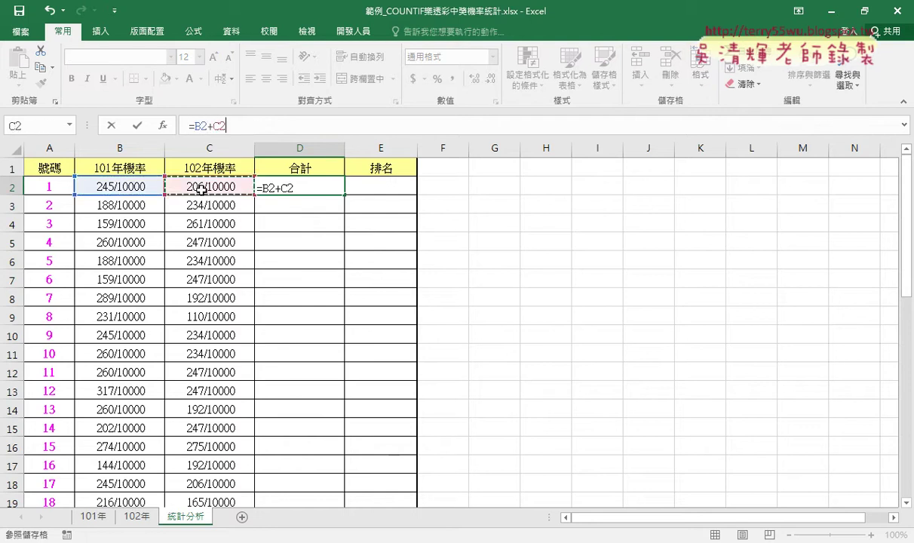
{"action": "left_click", "coordinate": [137, 127]}
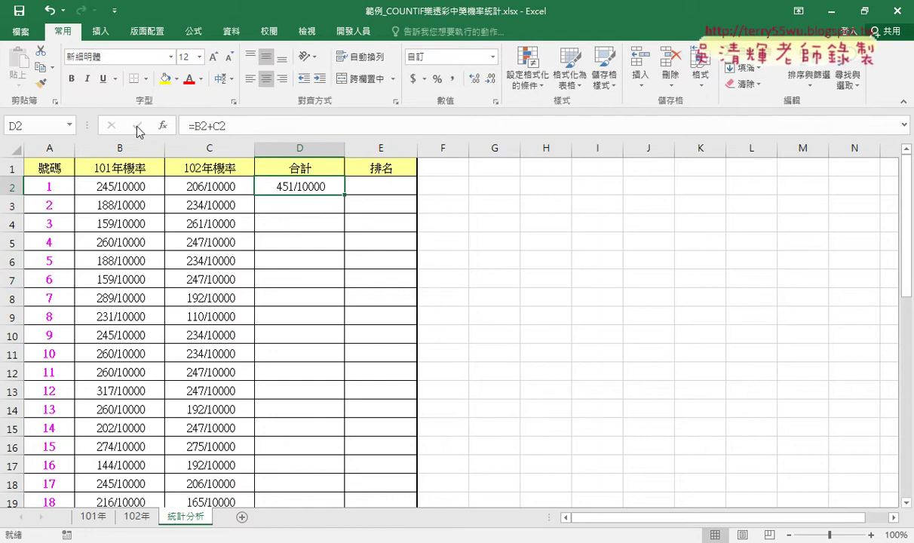
{"action": "double_click", "coordinate": [345, 195]}
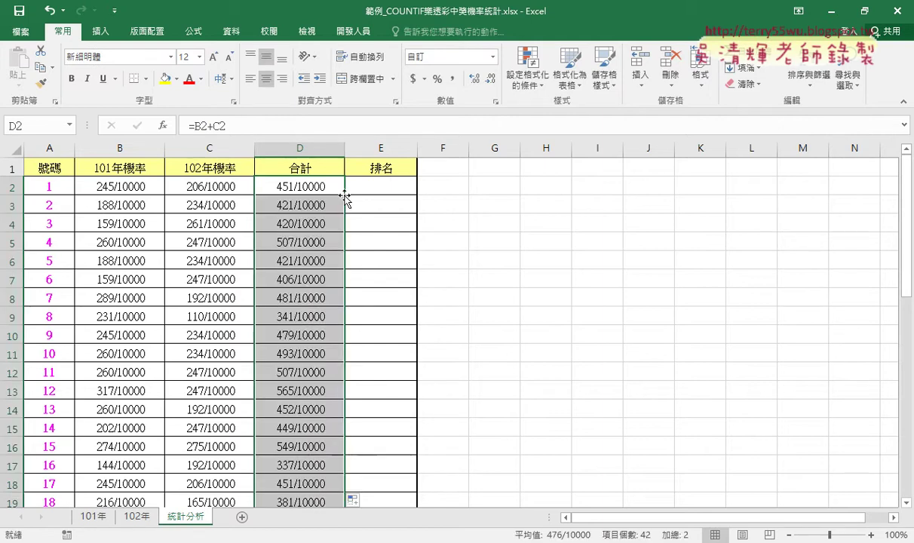
{"action": "left_click", "coordinate": [377, 188]}
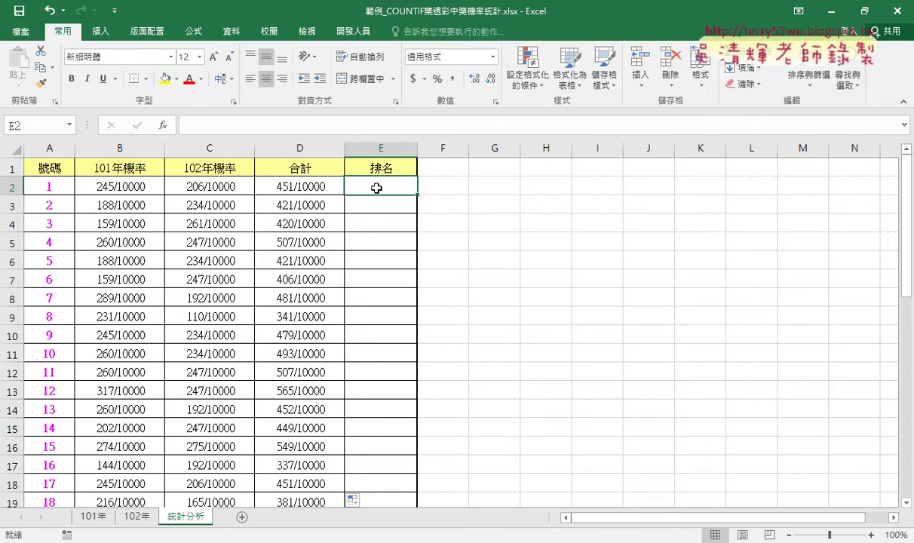
- For E2, open Insert Function, filter to the 統計 category, and select RANK.EQ
{"action": "left_click", "coordinate": [162, 125]}
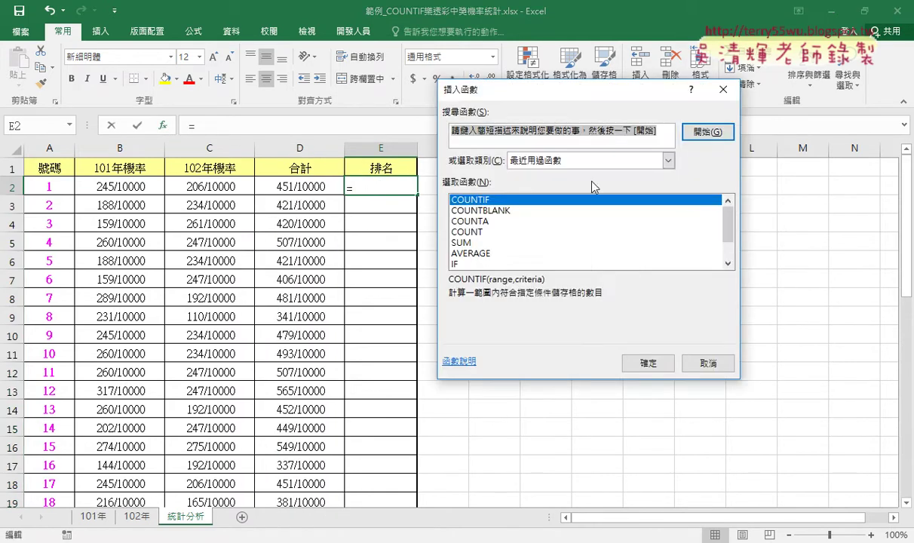
{"action": "left_click", "coordinate": [596, 160]}
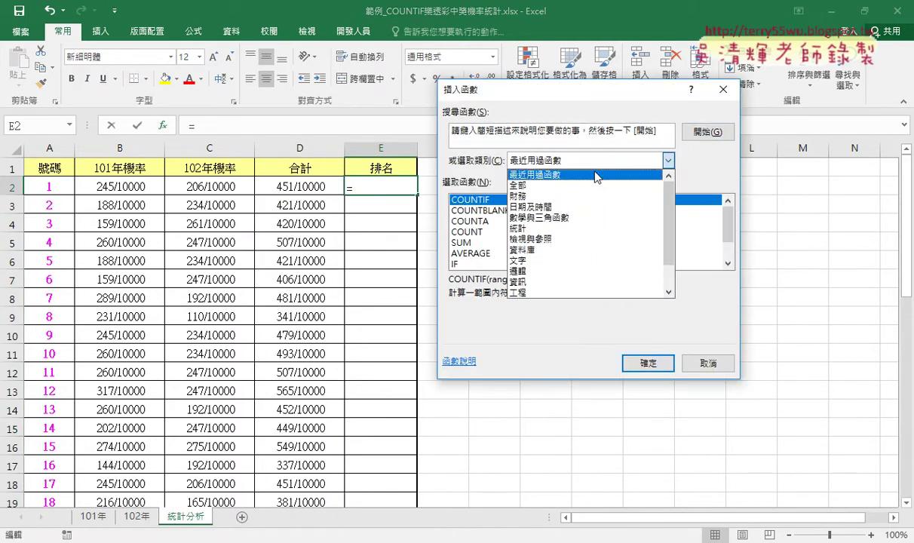
{"action": "left_click", "coordinate": [585, 228]}
{"action": "left_click_drag", "start_coordinate": [728, 213], "coordinate": [720, 246]}
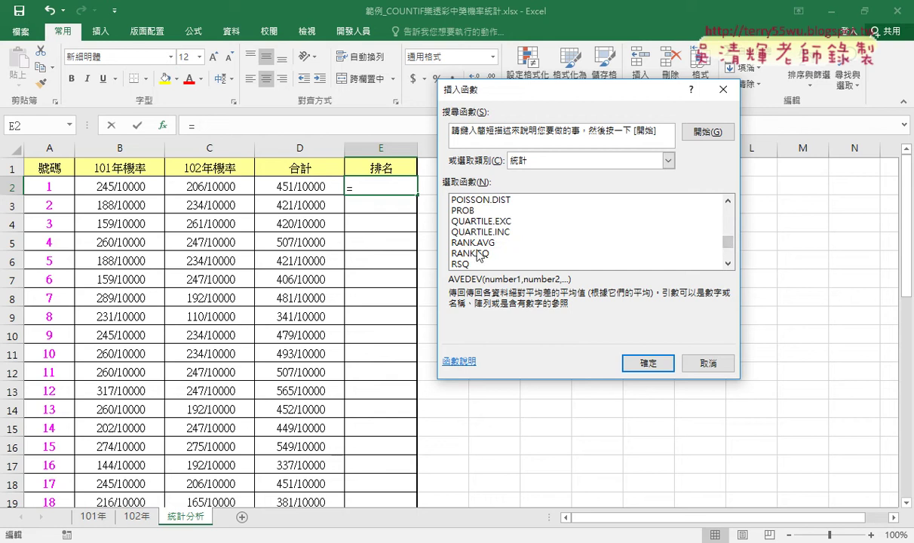
{"action": "left_click", "coordinate": [457, 242]}
{"action": "left_click", "coordinate": [490, 253]}
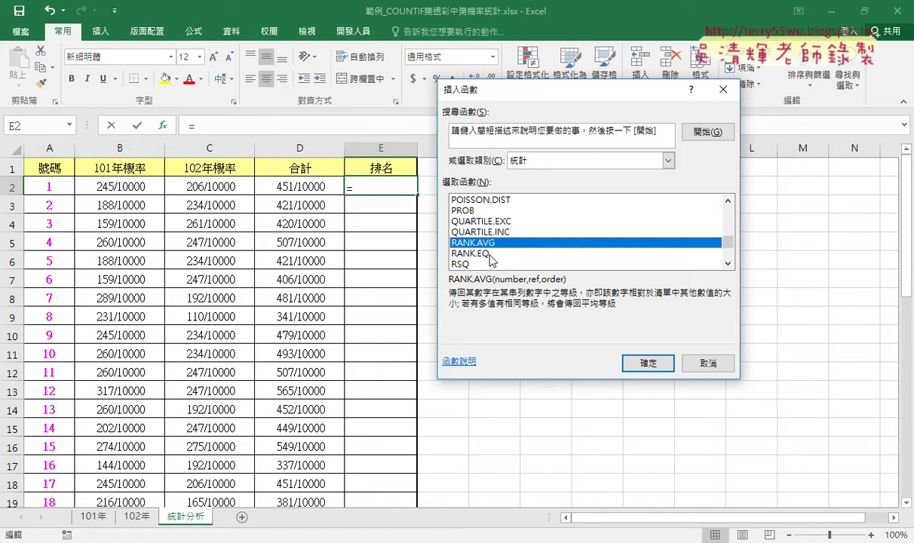
{"action": "left_click", "coordinate": [490, 255]}
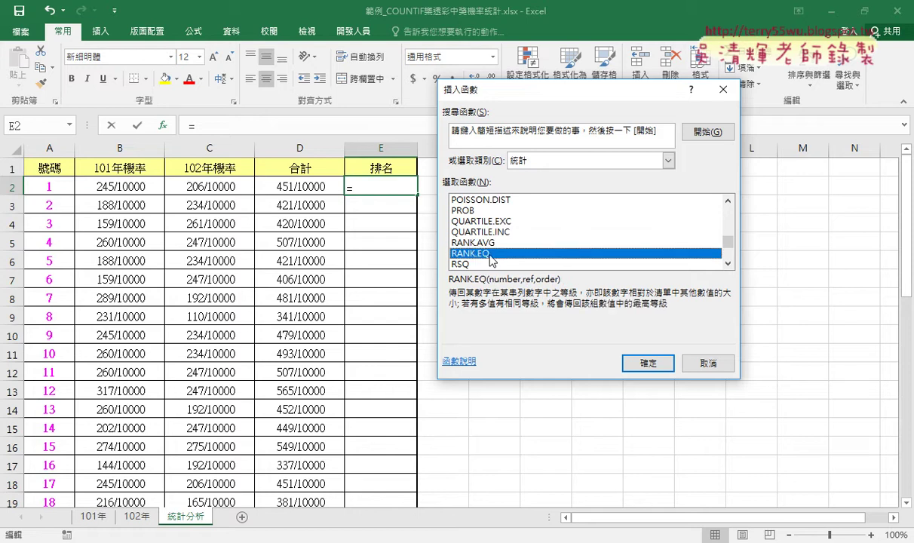
- In RANK.EQ's arguments, set Number to D2 and Ref to the range D2:D43
{"action": "left_click", "coordinate": [649, 364]}
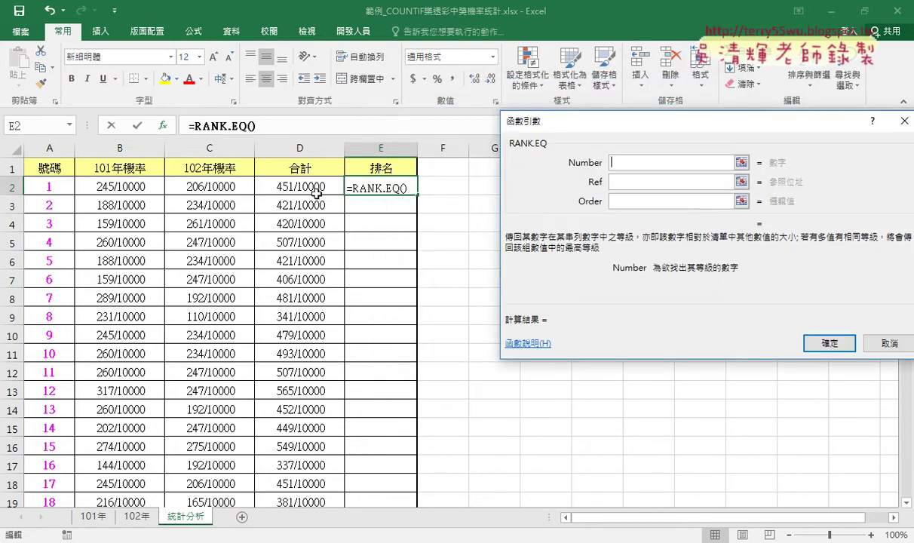
{"action": "left_click", "coordinate": [300, 187]}
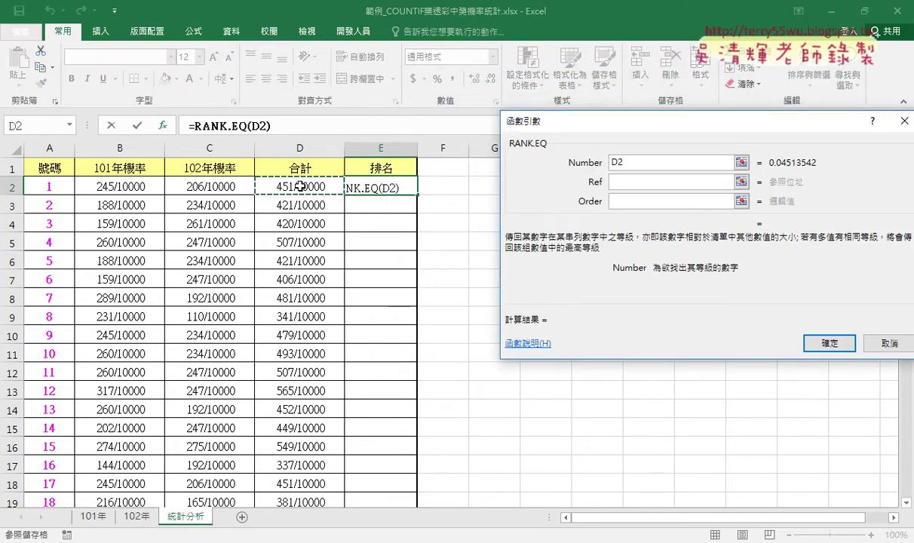
{"action": "left_click", "coordinate": [626, 185]}
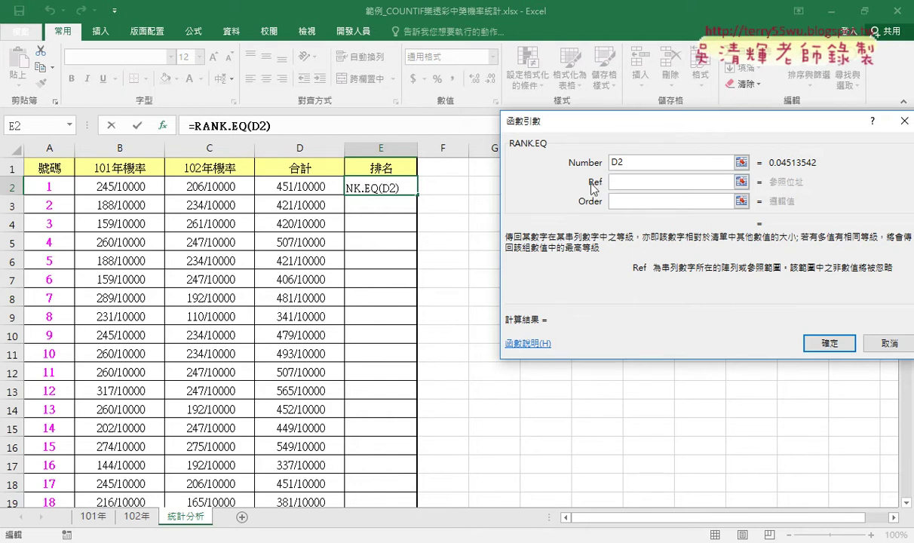
{"action": "left_click", "coordinate": [610, 163]}
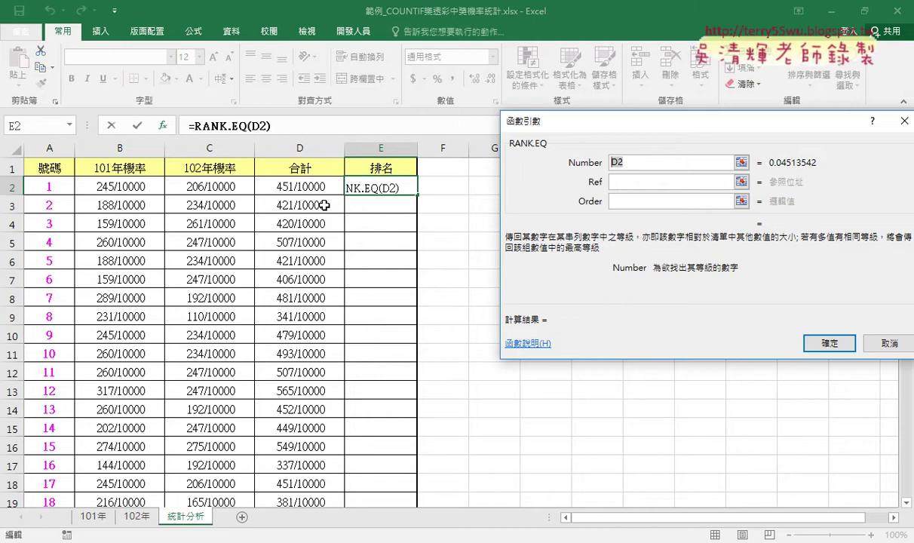
{"action": "left_click", "coordinate": [615, 182]}
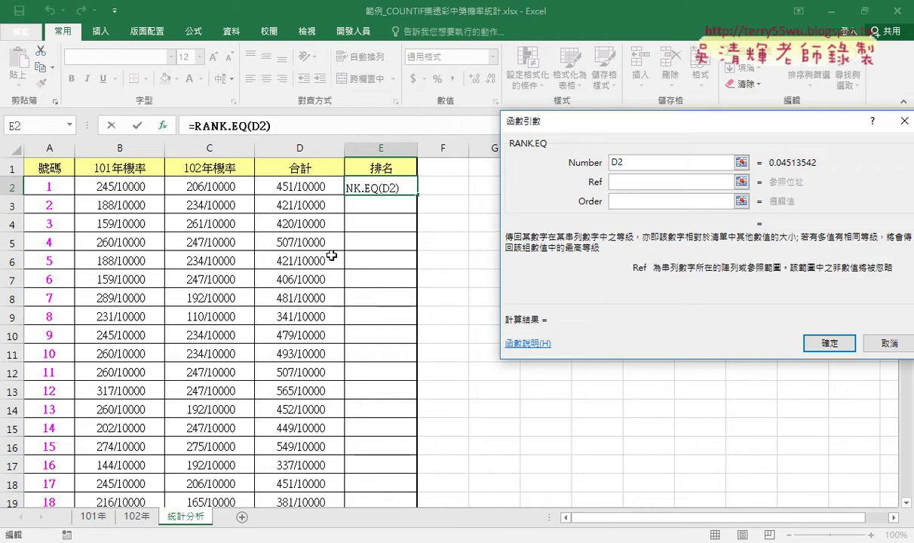
{"action": "left_click", "coordinate": [314, 186]}
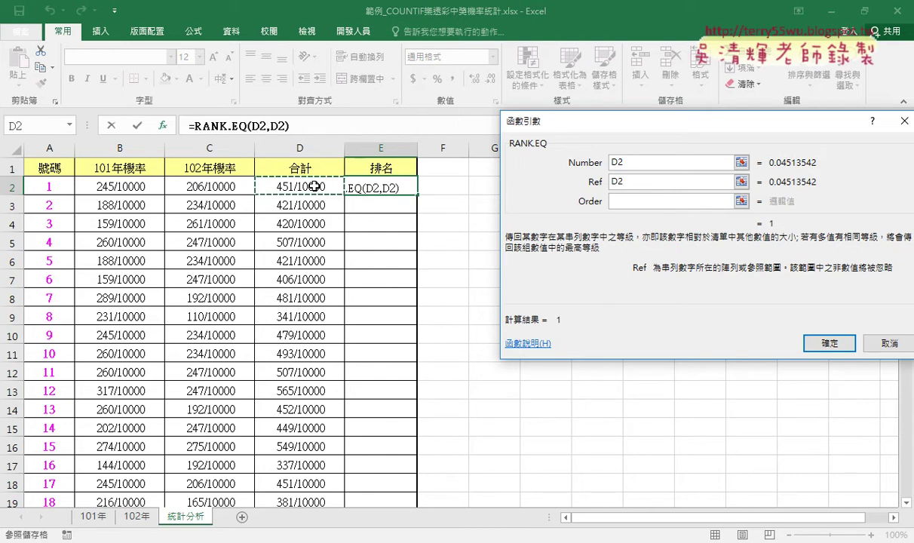
{"action": "key", "text": "ctrl+shift+Down"}
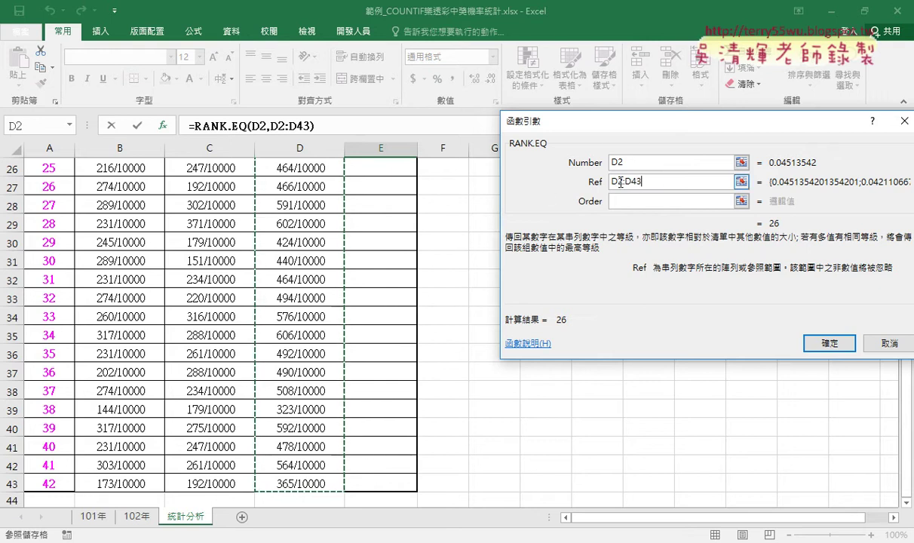
- Lock the range rows as D$2:D$43, leave Order empty, and confirm the formula in E2
{"action": "left_click", "coordinate": [664, 184]}
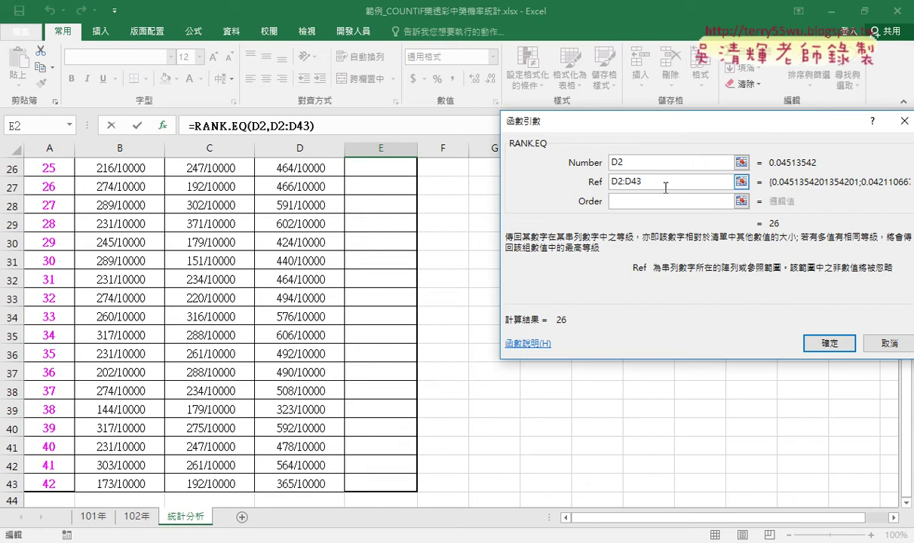
{"action": "key", "text": "Home"}
{"action": "key", "text": "Right"}
{"action": "type", "text": "$"}
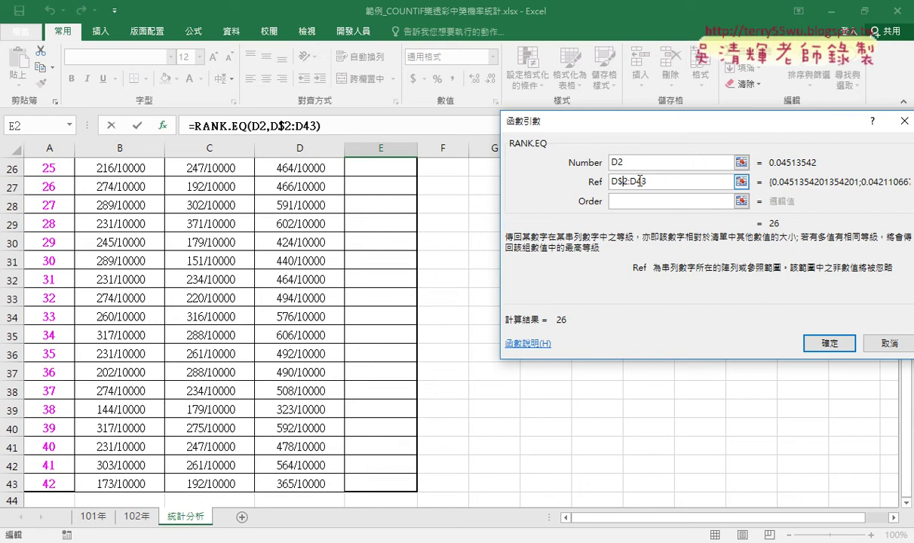
{"action": "key", "text": "Right"}
{"action": "key", "text": "Right"}
{"action": "key", "text": "Right"}
{"action": "type", "text": "$"}
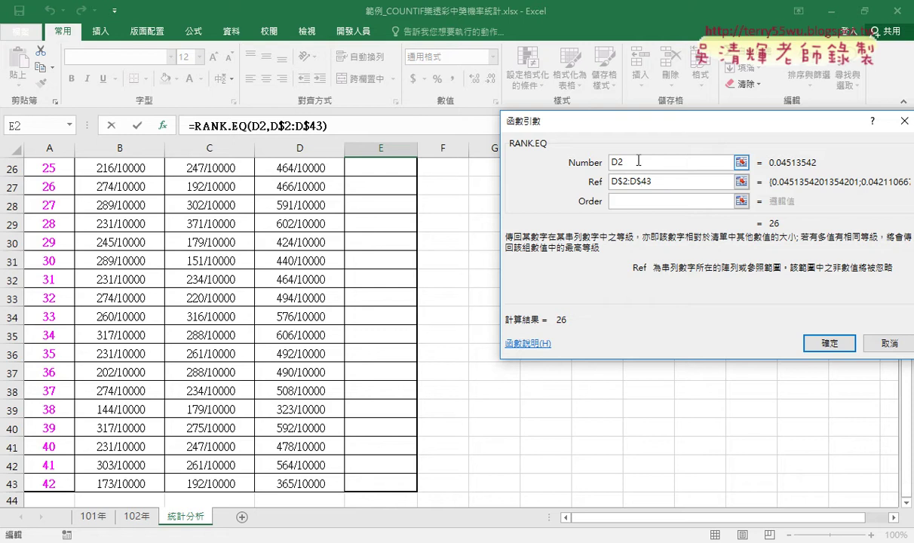
{"action": "left_click", "coordinate": [626, 202]}
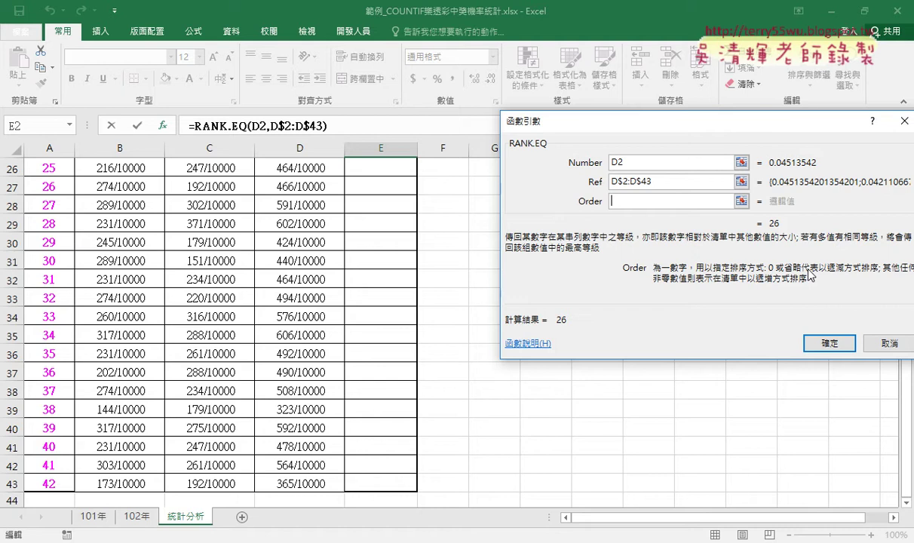
{"action": "type", "text": "0"}
{"action": "key", "text": "BackSpace"}
{"action": "left_click", "coordinate": [830, 343]}
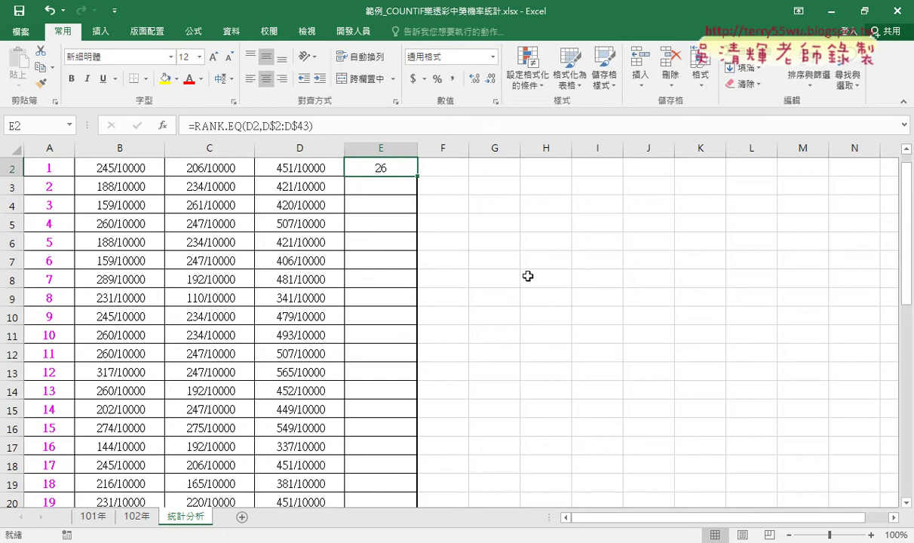
{"action": "double_click", "coordinate": [418, 176]}
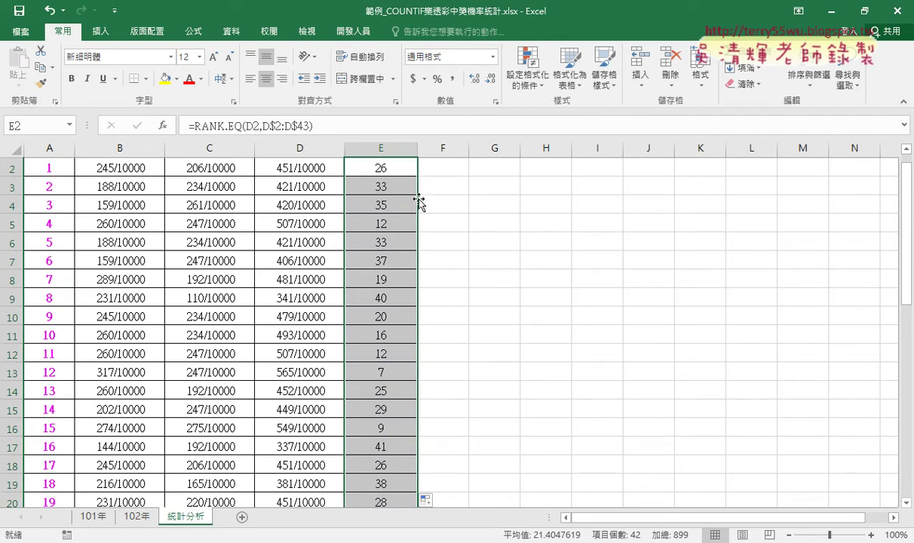
{"action": "scroll", "coordinate": [419, 181], "scroll_direction": "down", "scroll_amount": 2}
{"action": "scroll", "coordinate": [419, 189], "scroll_direction": "down", "scroll_amount": 1}
{"action": "scroll", "coordinate": [419, 200], "scroll_direction": "down", "scroll_amount": 2}
{"action": "scroll", "coordinate": [419, 200], "scroll_direction": "down", "scroll_amount": 2}
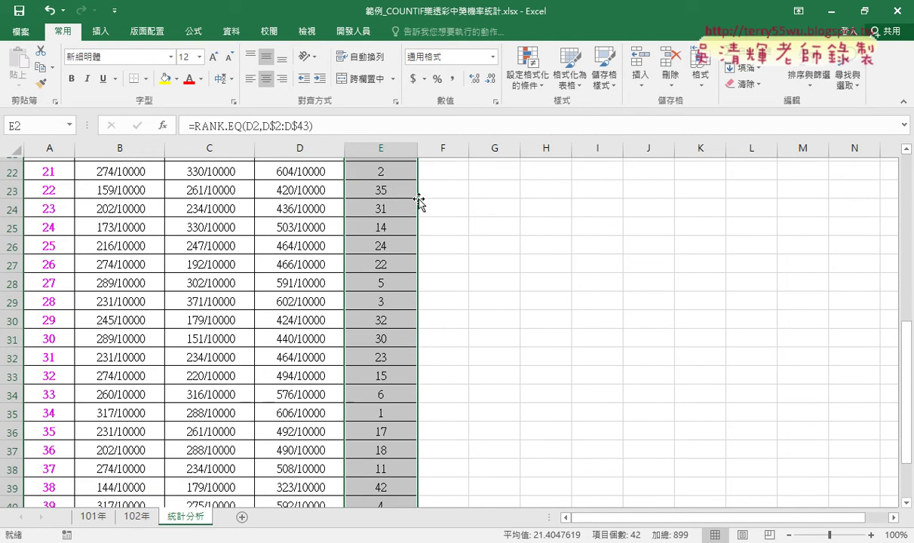
{"action": "mouse_move", "coordinate": [381, 391]}
{"action": "left_mouse_down"}
{"action": "mouse_move", "coordinate": [111, 381]}
{"action": "mouse_move", "coordinate": [47, 389]}
{"action": "left_mouse_up"}
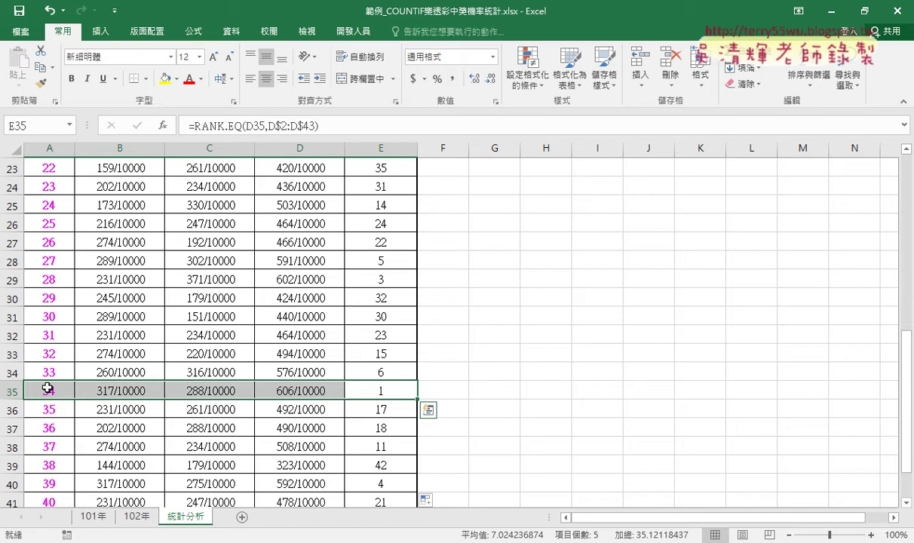
{"action": "scroll", "coordinate": [47, 389], "scroll_direction": "down", "scroll_amount": 1}
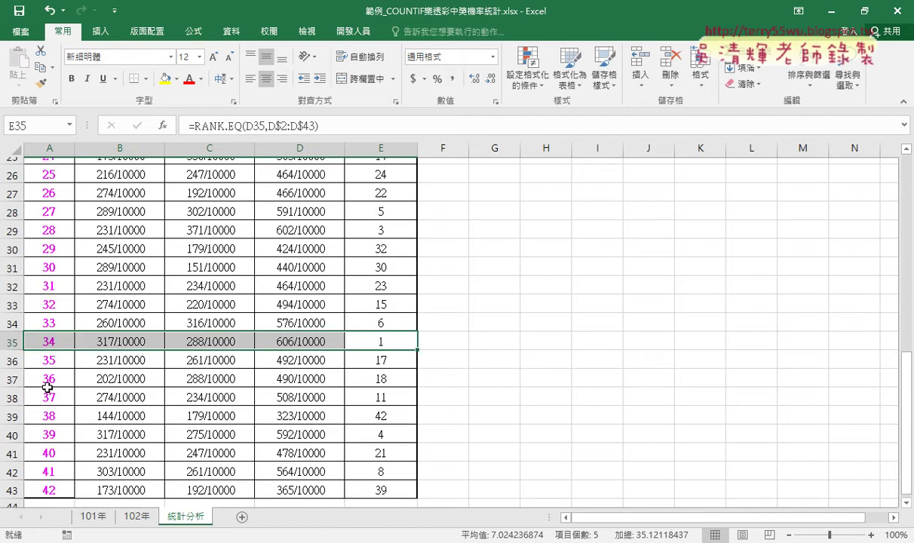
{"action": "scroll", "coordinate": [47, 388], "scroll_direction": "down", "scroll_amount": 1}
{"action": "scroll", "coordinate": [47, 389], "scroll_direction": "up", "scroll_amount": 2}
{"action": "scroll", "coordinate": [46, 388], "scroll_direction": "up", "scroll_amount": 2}
{"action": "scroll", "coordinate": [46, 389], "scroll_direction": "up", "scroll_amount": 1}
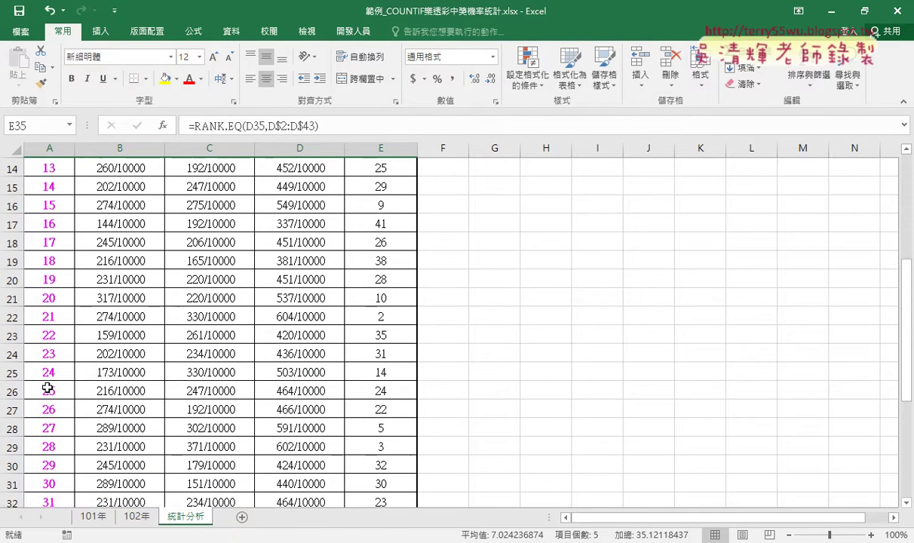
{"action": "scroll", "coordinate": [47, 388], "scroll_direction": "up", "scroll_amount": 3}
{"action": "scroll", "coordinate": [47, 388], "scroll_direction": "up", "scroll_amount": 2}
{"action": "scroll", "coordinate": [47, 389], "scroll_direction": "down", "scroll_amount": 2}
{"action": "scroll", "coordinate": [47, 389], "scroll_direction": "down", "scroll_amount": 1}
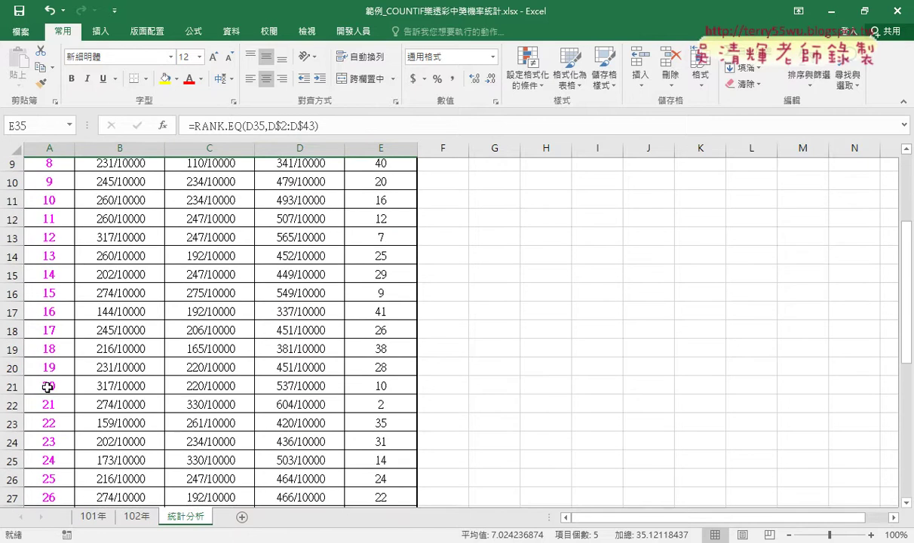
{"action": "scroll", "coordinate": [47, 389], "scroll_direction": "down", "scroll_amount": 1}
{"action": "left_click", "coordinate": [387, 333]}
{"action": "left_click_drag", "start_coordinate": [387, 334], "coordinate": [64, 335]}
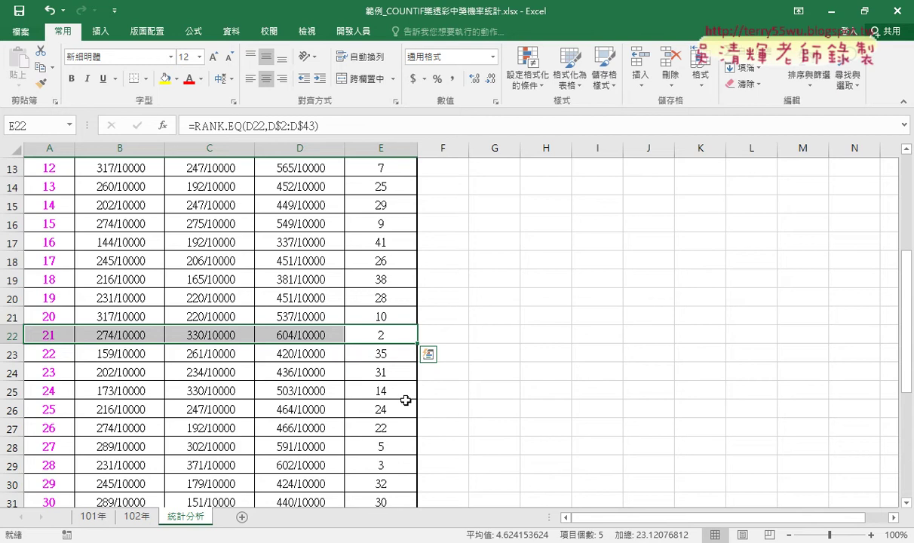
{"action": "left_click", "coordinate": [61, 332]}
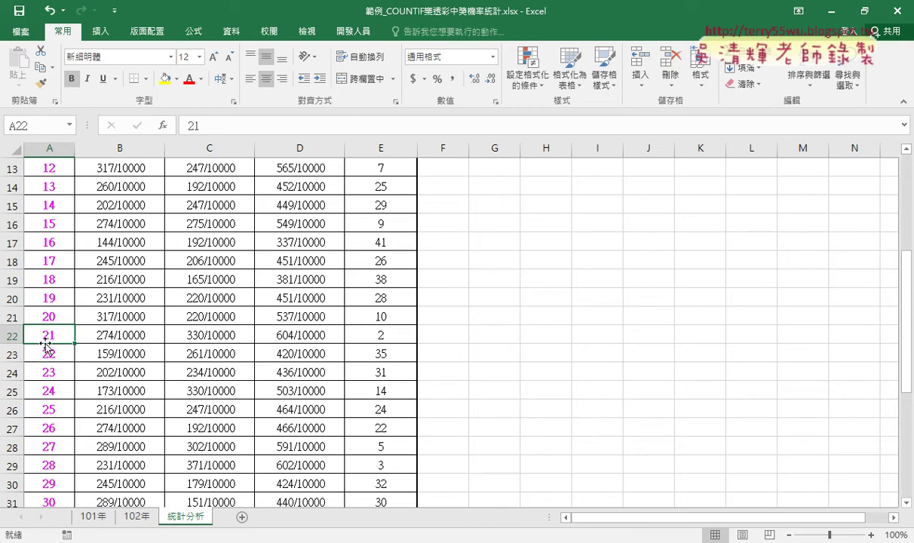
{"action": "left_click", "coordinate": [408, 336]}
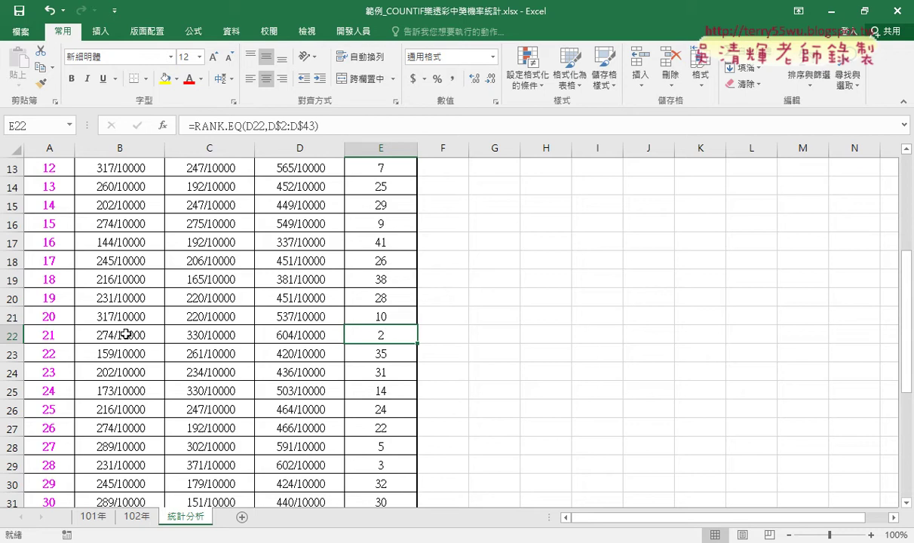
{"action": "left_click", "coordinate": [55, 338]}
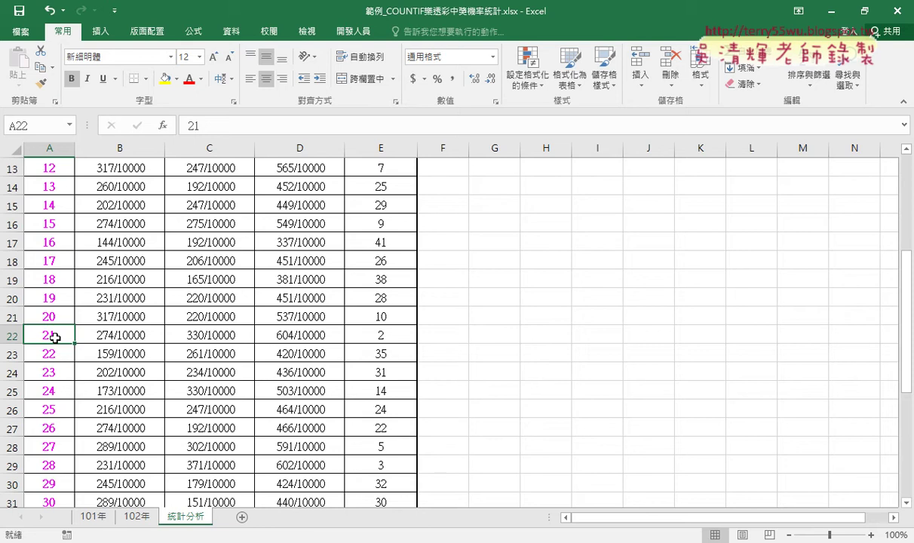
{"action": "scroll", "coordinate": [55, 338], "scroll_direction": "up", "scroll_amount": 2}
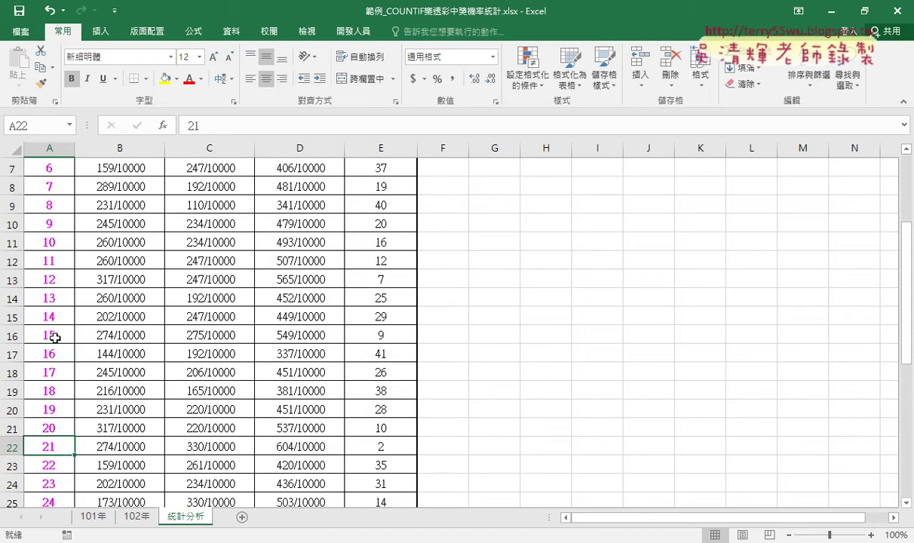
{"action": "scroll", "coordinate": [55, 338], "scroll_direction": "up", "scroll_amount": 2}
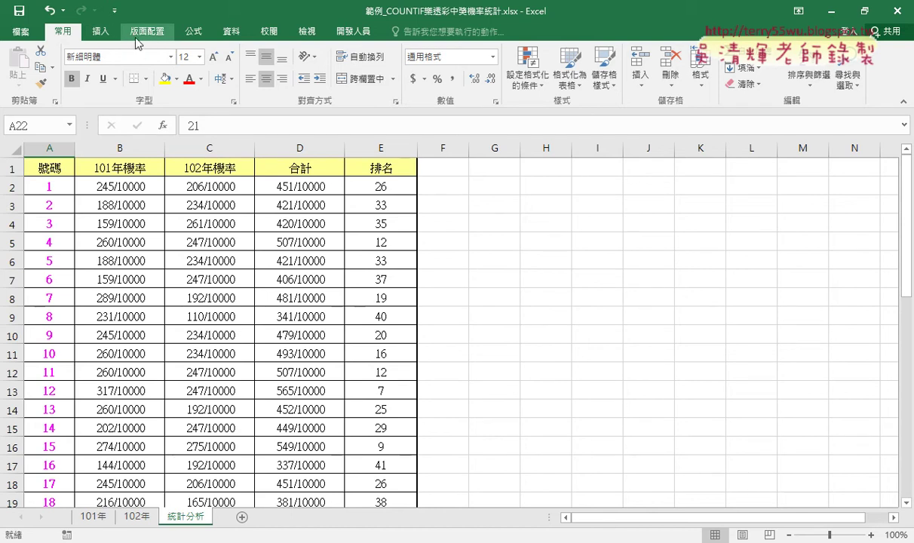
- Create a new conditional formatting rule of type 使用公式來決定要格式化哪些儲存格
{"action": "left_click", "coordinate": [527, 72]}
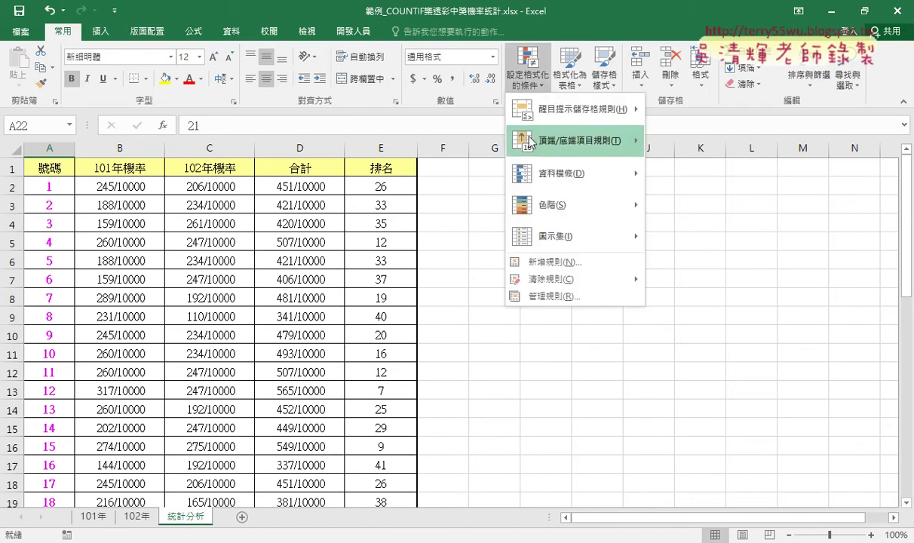
{"action": "left_click", "coordinate": [550, 263]}
{"action": "left_click", "coordinate": [542, 226]}
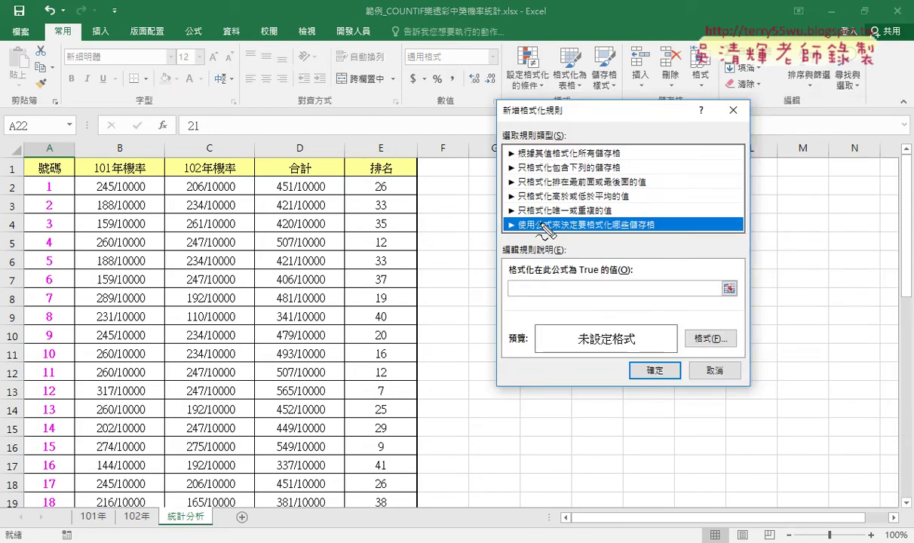
{"action": "mouse_move", "coordinate": [651, 233]}
{"action": "left_mouse_down"}
{"action": "mouse_move", "coordinate": [478, 235]}
{"action": "mouse_move", "coordinate": [611, 216]}
{"action": "mouse_move", "coordinate": [632, 237]}
{"action": "left_mouse_up"}
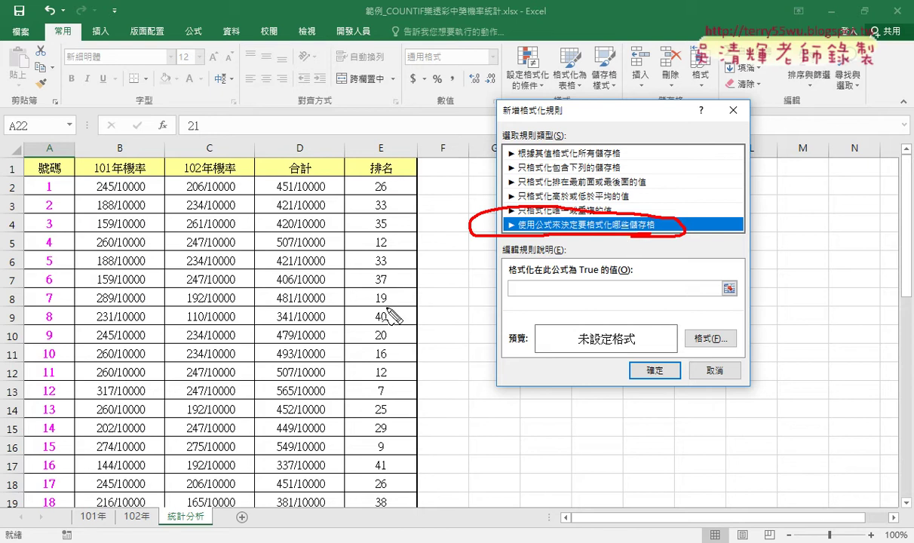
{"action": "left_click_drag", "start_coordinate": [394, 396], "coordinate": [385, 406]}
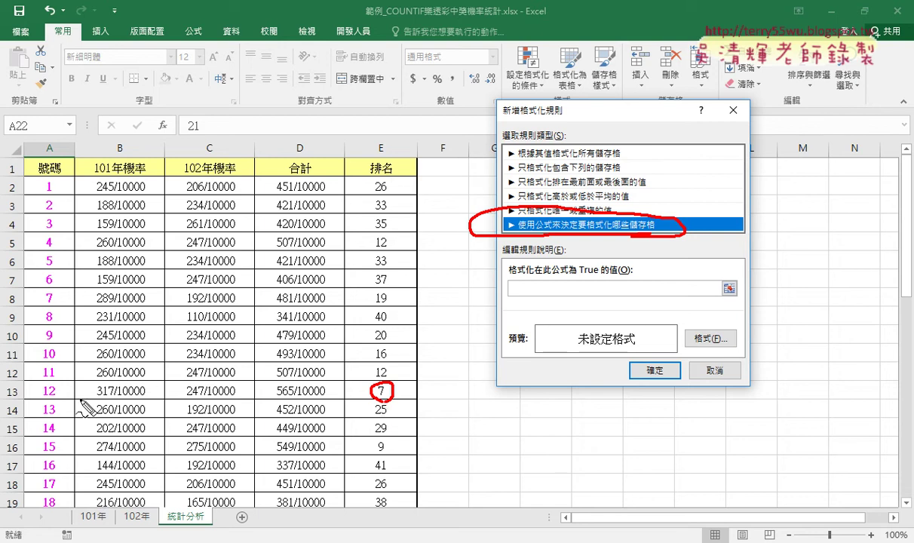
{"action": "left_click_drag", "start_coordinate": [56, 377], "coordinate": [72, 408]}
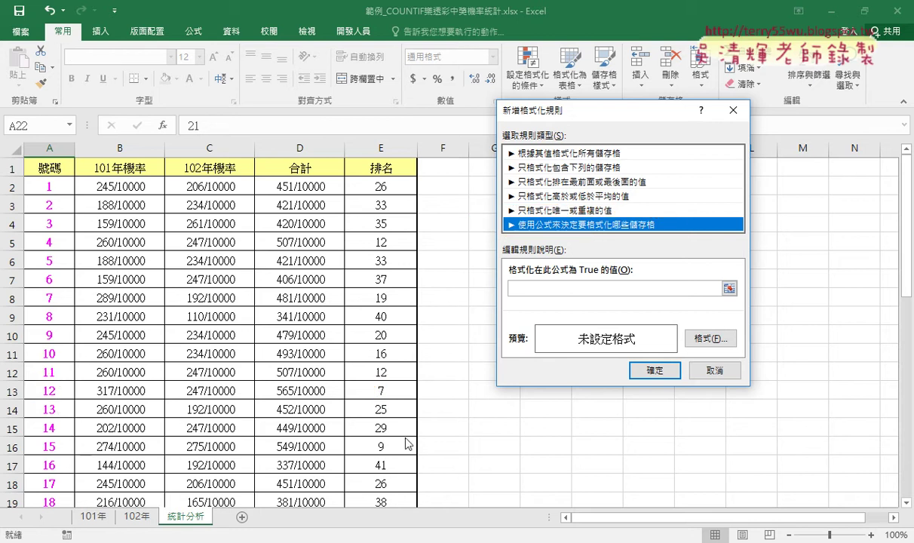
- Cancel the formatting rule and glance at the 101年 and 102年 sheets before returning to 統計分析
{"action": "left_click", "coordinate": [691, 369]}
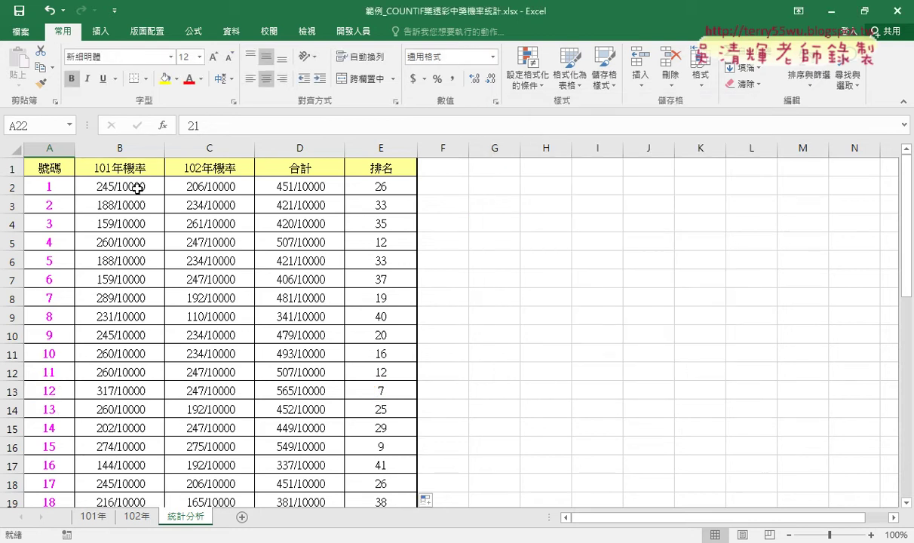
{"action": "left_click", "coordinate": [93, 517]}
{"action": "left_click", "coordinate": [138, 518]}
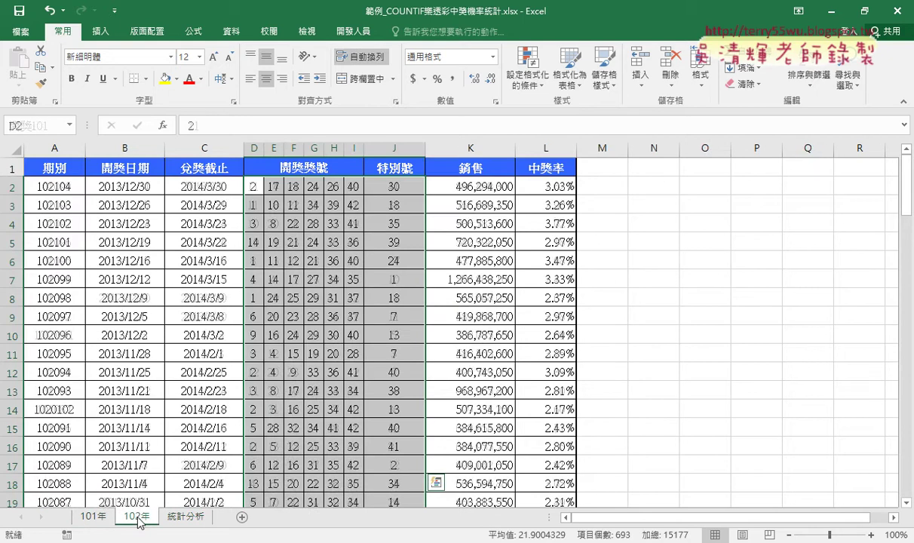
{"action": "left_click", "coordinate": [183, 517]}
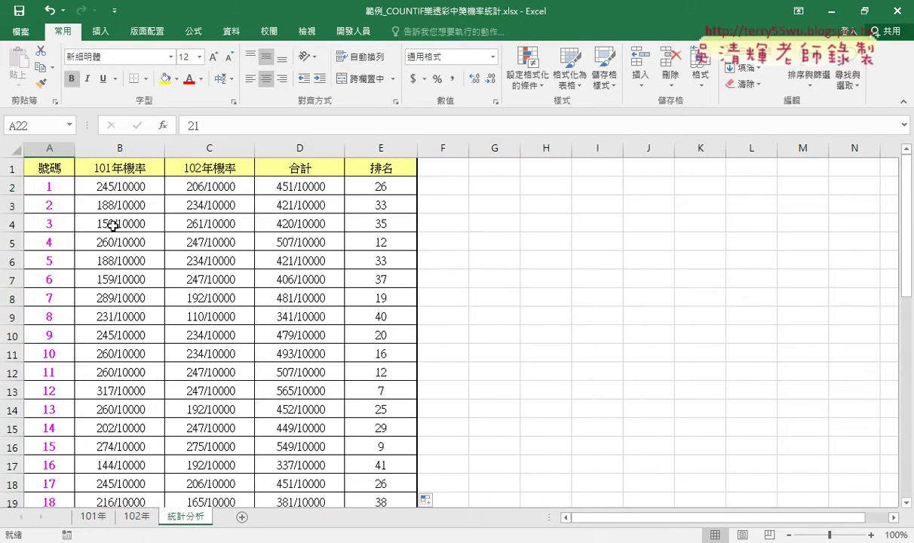
- Inspect B2's COUNTIF formula without changing it
{"action": "left_click", "coordinate": [118, 187]}
{"action": "left_click", "coordinate": [217, 126]}
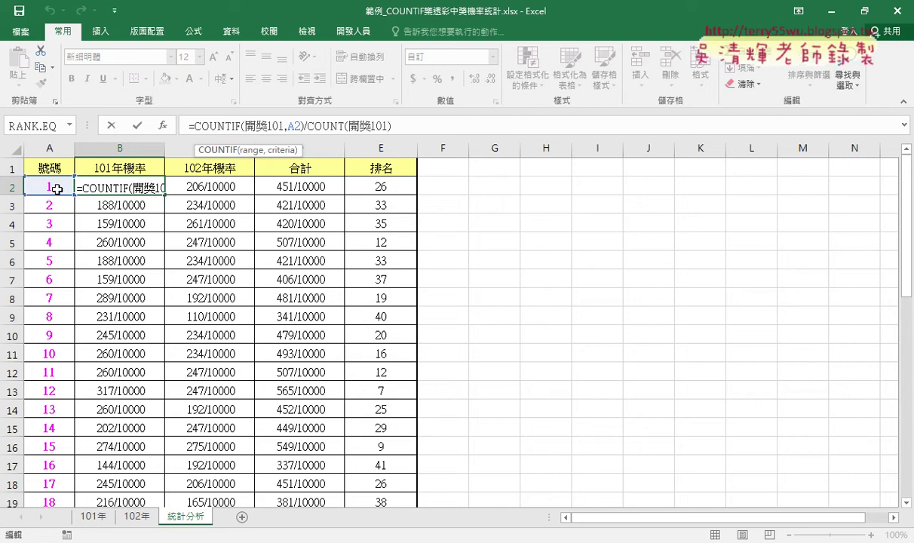
{"action": "left_click_drag", "start_coordinate": [307, 126], "coordinate": [397, 125]}
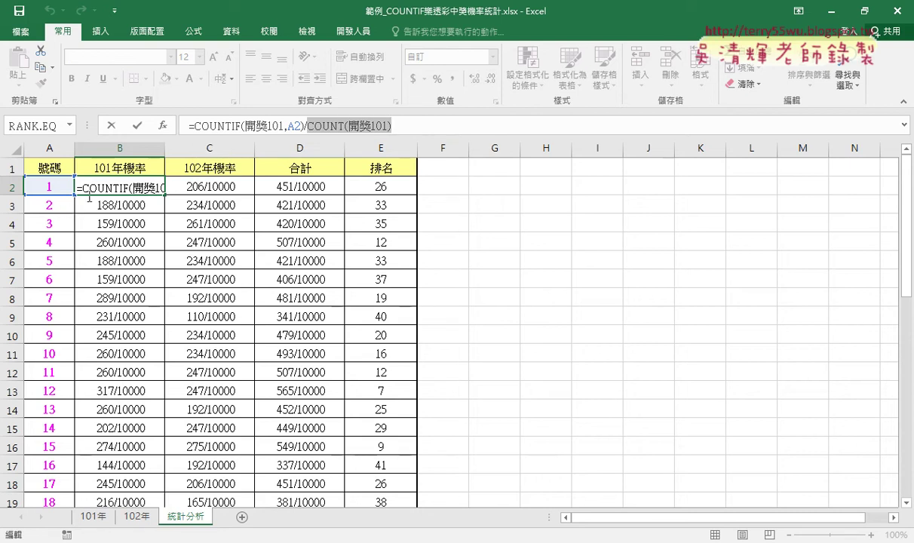
{"action": "left_click", "coordinate": [136, 125]}
- Review B2's fraction and custom # ??/10000 number format, then close without changes
{"action": "right_click", "coordinate": [126, 186]}
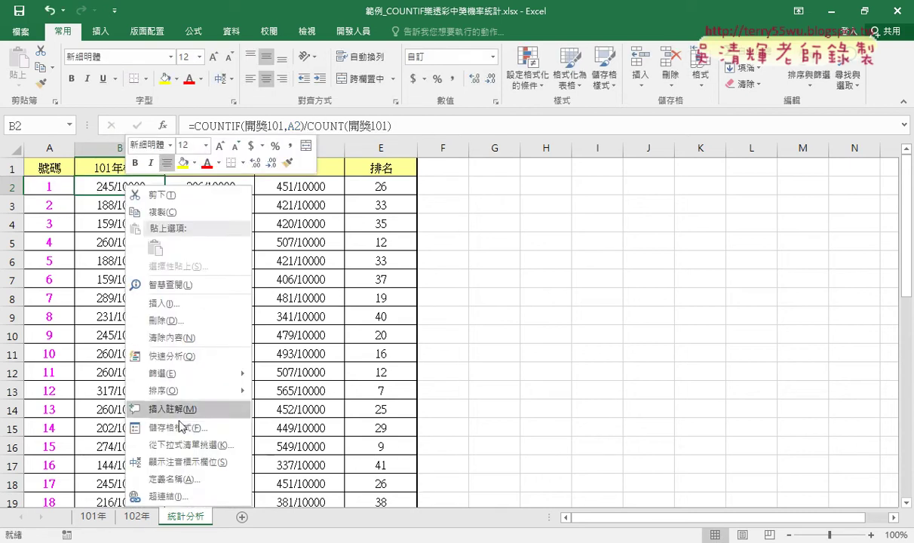
{"action": "left_click", "coordinate": [178, 427]}
{"action": "left_click_drag", "start_coordinate": [285, 169], "coordinate": [551, 43]}
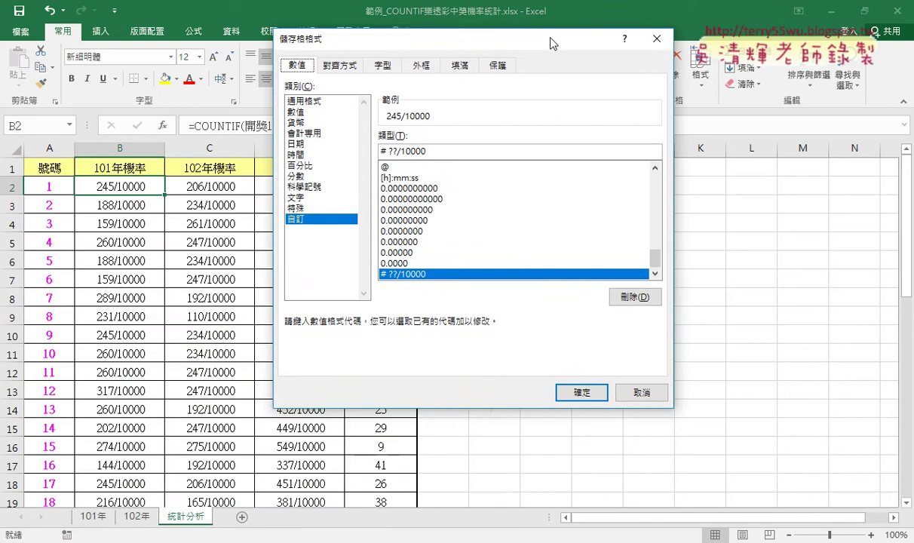
{"action": "left_click", "coordinate": [300, 176]}
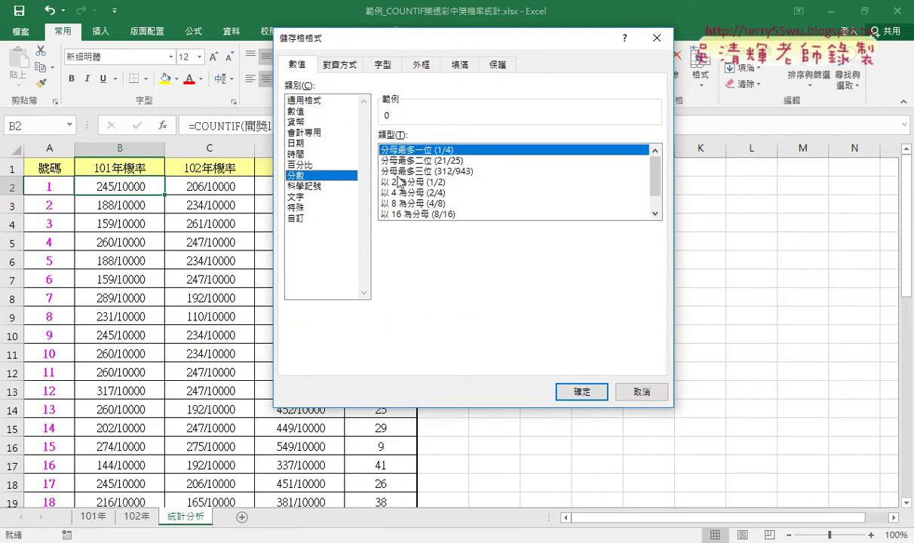
{"action": "left_click_drag", "start_coordinate": [655, 180], "coordinate": [655, 193]}
{"action": "left_click", "coordinate": [460, 215]}
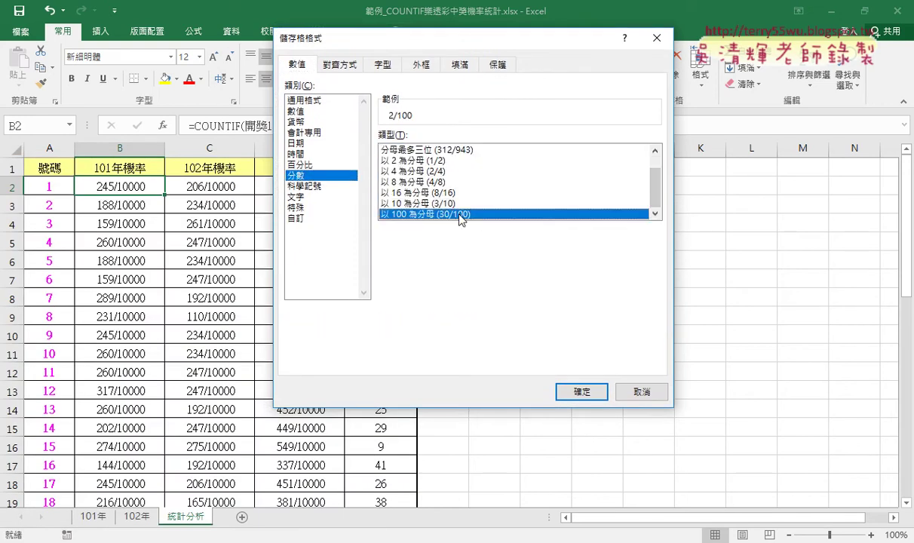
{"action": "left_click", "coordinate": [294, 218]}
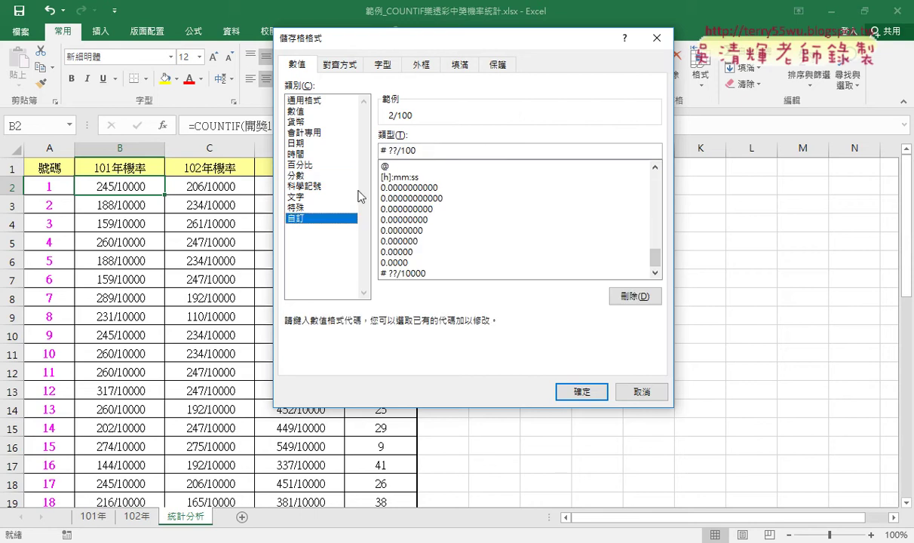
{"action": "left_click", "coordinate": [430, 149]}
{"action": "type", "text": "00"}
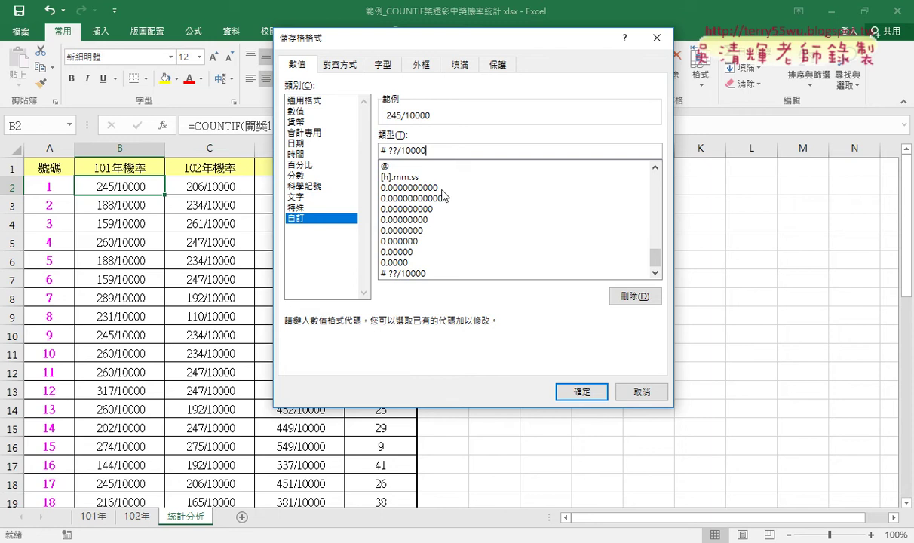
{"action": "left_click", "coordinate": [643, 392]}
{"action": "left_click", "coordinate": [204, 181]}
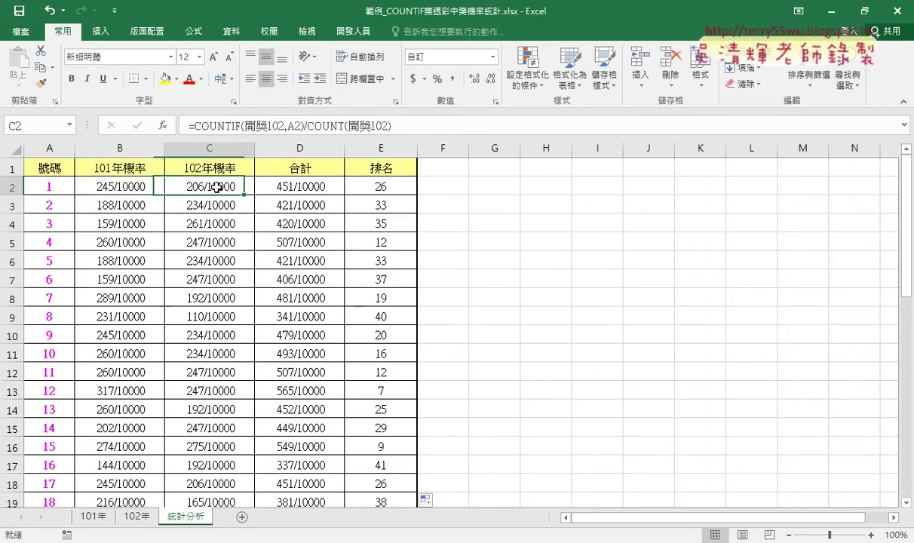
{"action": "left_click", "coordinate": [306, 191]}
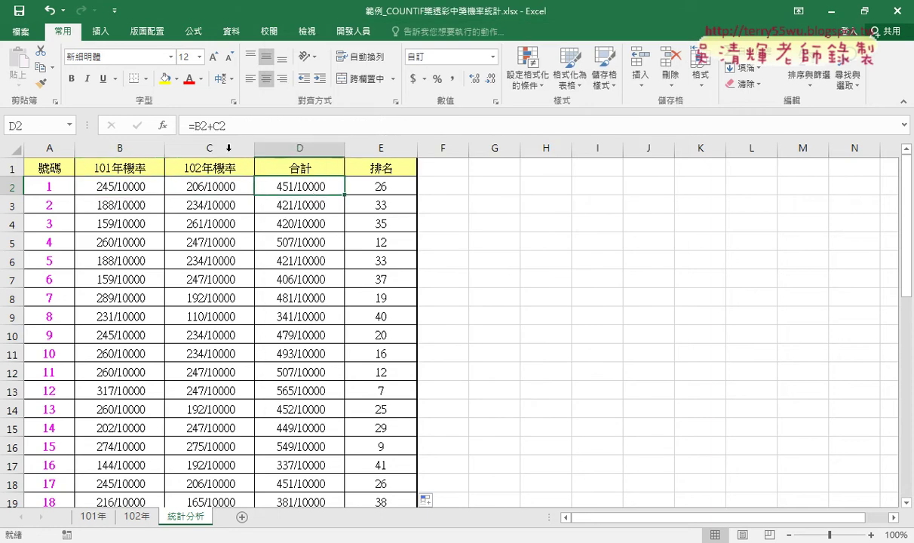
{"action": "left_click", "coordinate": [396, 191]}
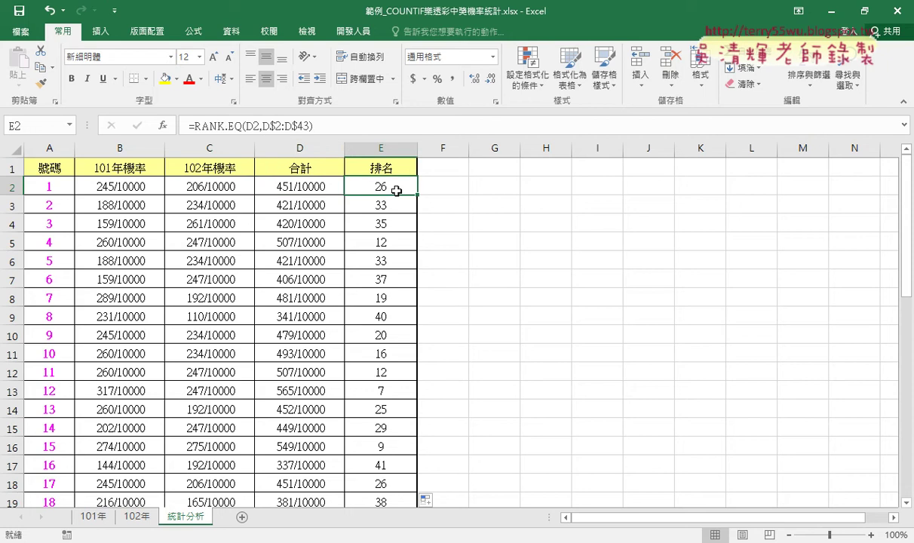